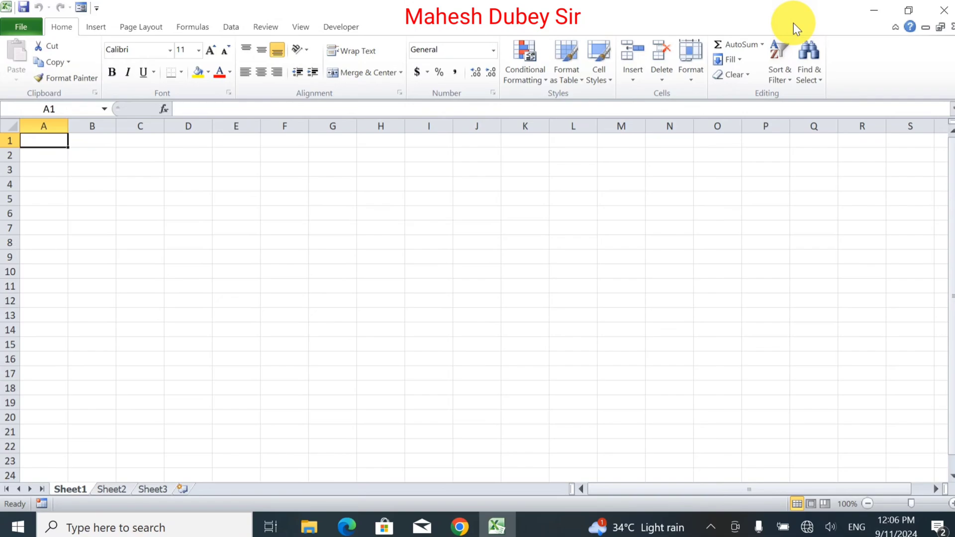
# Enter the title "Sales Details" in cell A1.
pyautogui.write('E')
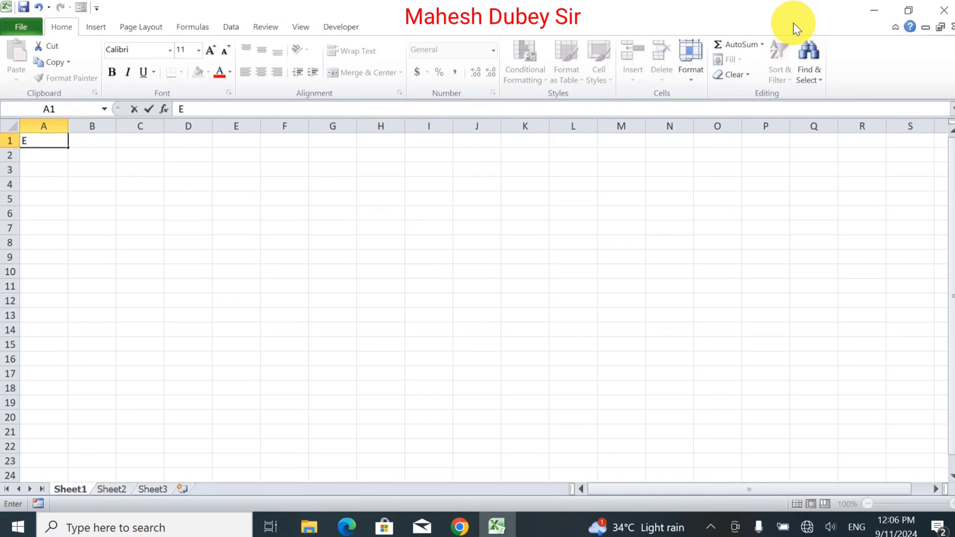
pyautogui.press('BackSpace')
pyautogui.press('Scroll_Lock')
pyautogui.write('Sales')
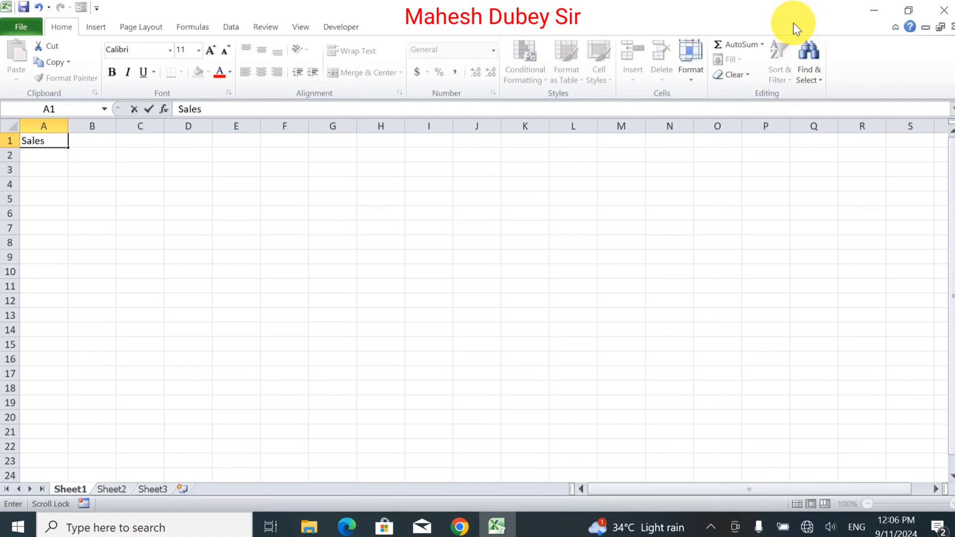
pyautogui.press('Scroll_Lock')
pyautogui.write('De')
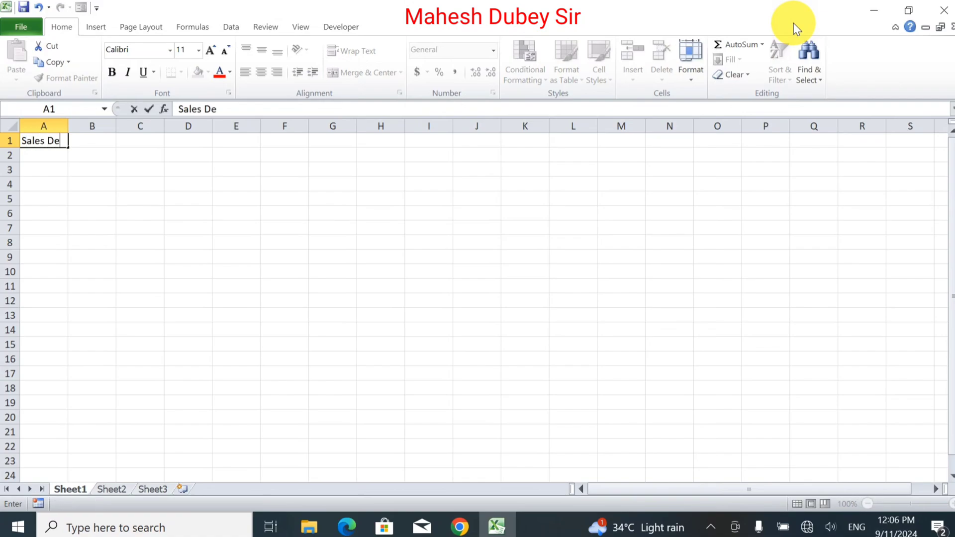
pyautogui.write('tails')
pyautogui.press('Return')
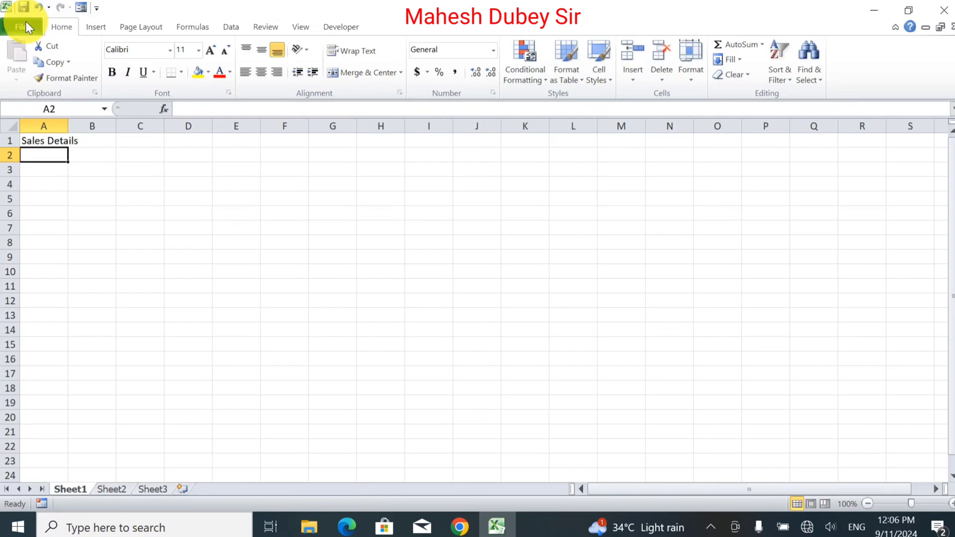
# Enter the column heading "Emp_Name" in cell A2.
pyautogui.press('Return')
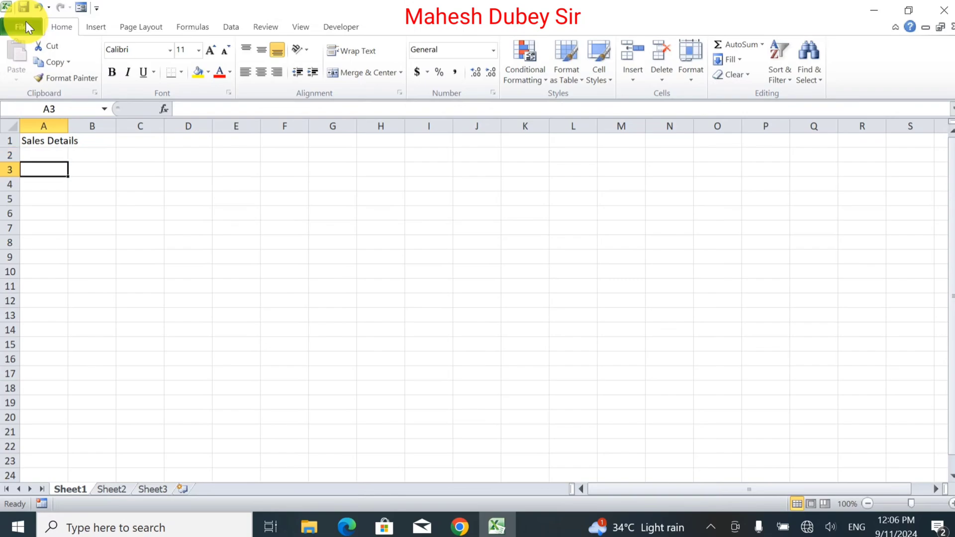
pyautogui.press('Up')
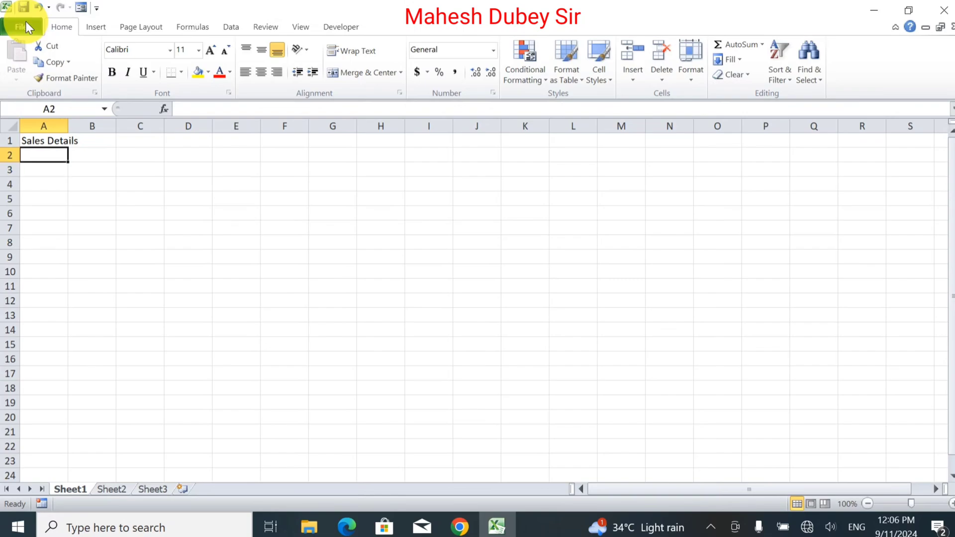
pyautogui.write('Em')
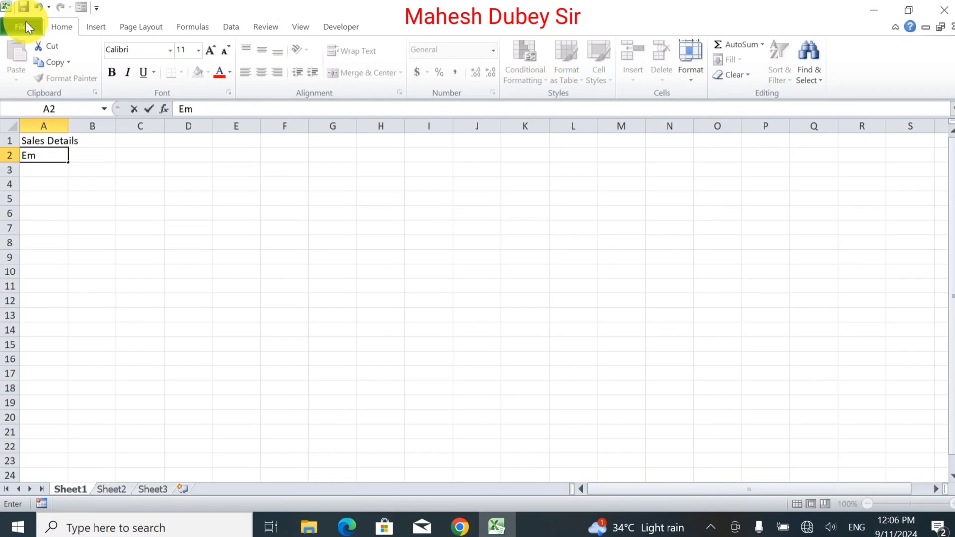
pyautogui.write('p_Name')
# Insert a new column before column A and move the "Sales Details" title back to cell A1.
pyautogui.click(40, 124)
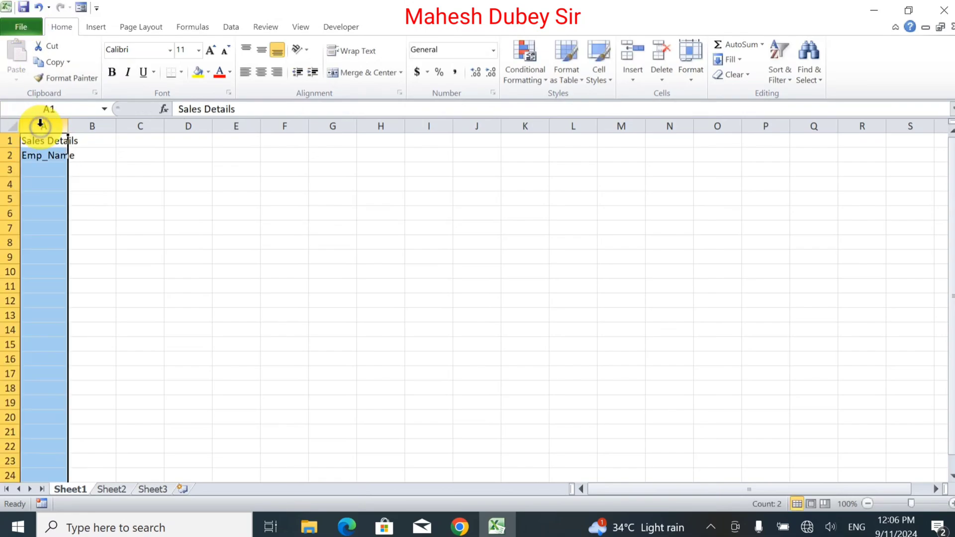
pyautogui.rightClick(40, 124)
pyautogui.click(68, 220)
pyautogui.click(75, 144)
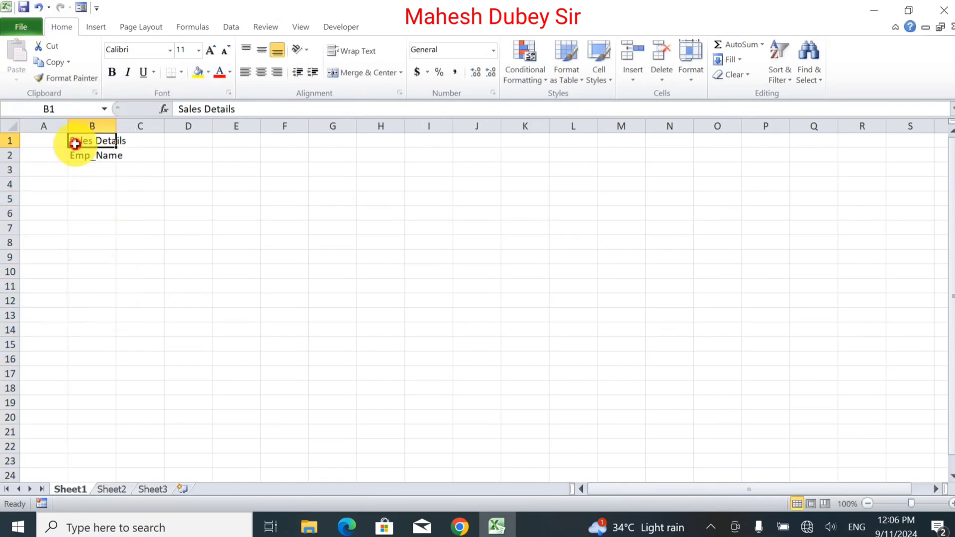
pyautogui.moveTo(66, 143); pyautogui.dragTo(40, 159)
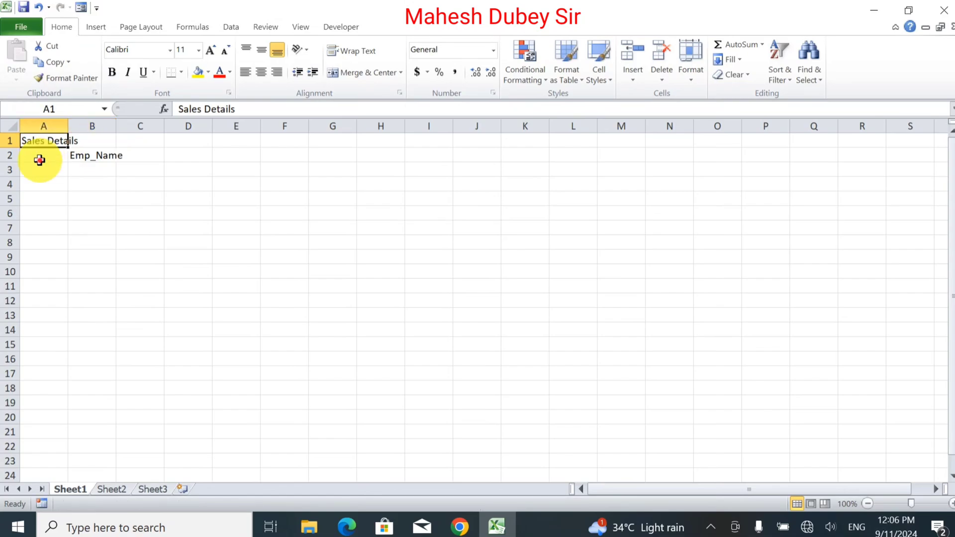
# Enter the headings "Sr" in cell A2 and "Product" in cell C2.
pyautogui.click(47, 154)
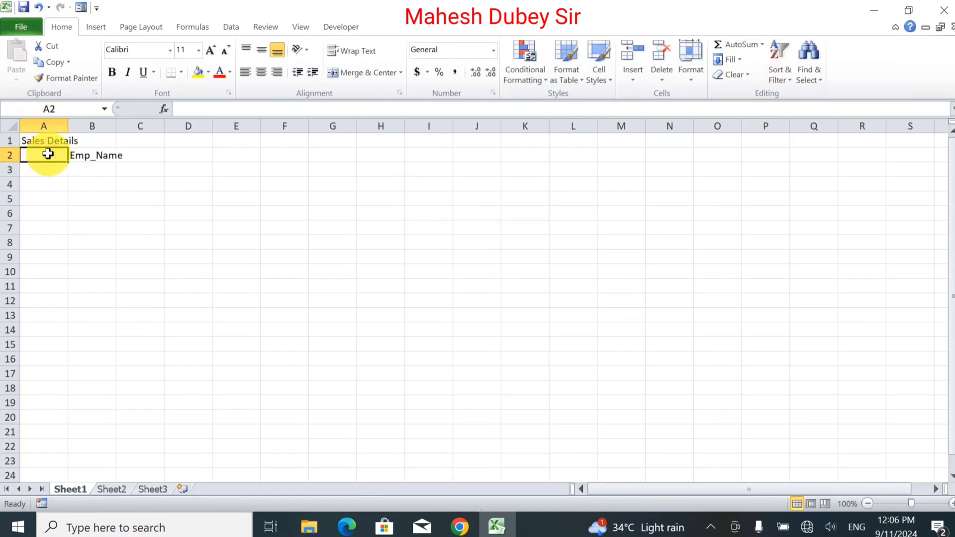
pyautogui.write('Sr')
pyautogui.press('Tab')
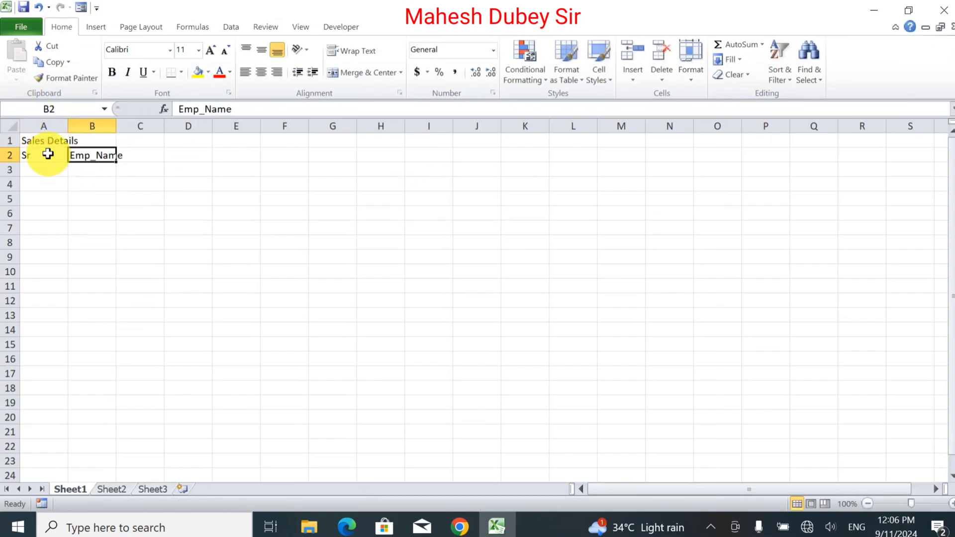
pyautogui.press('Tab')
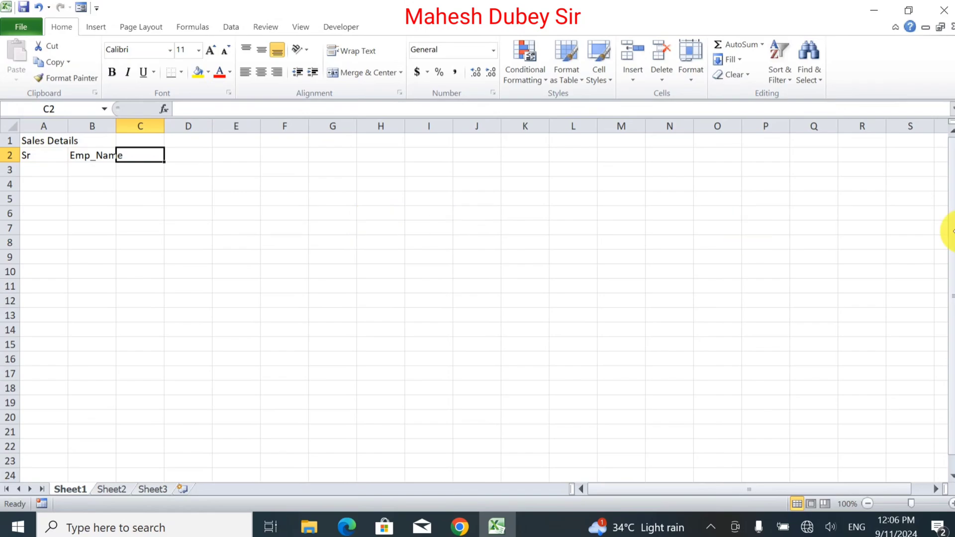
pyautogui.write('Pr')
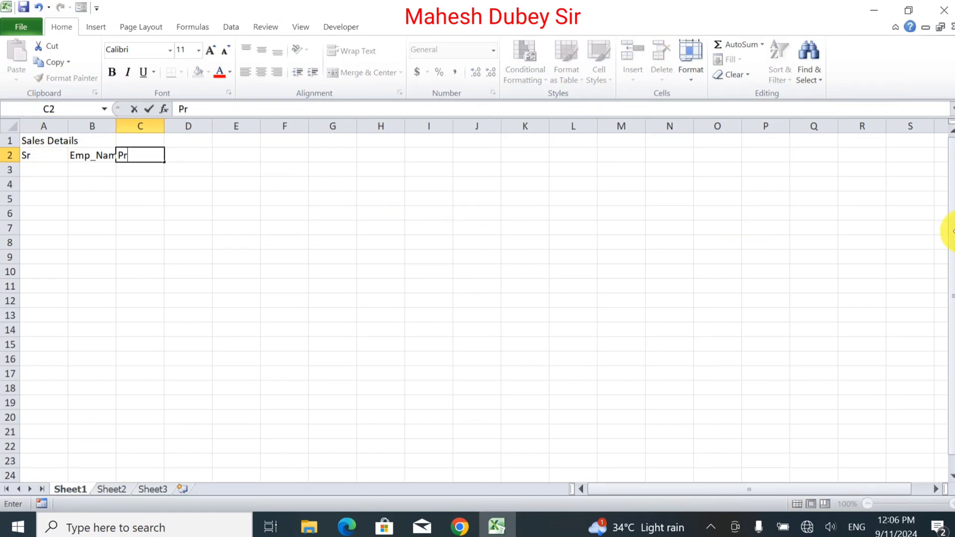
pyautogui.write('oduct')
pyautogui.press('Tab')
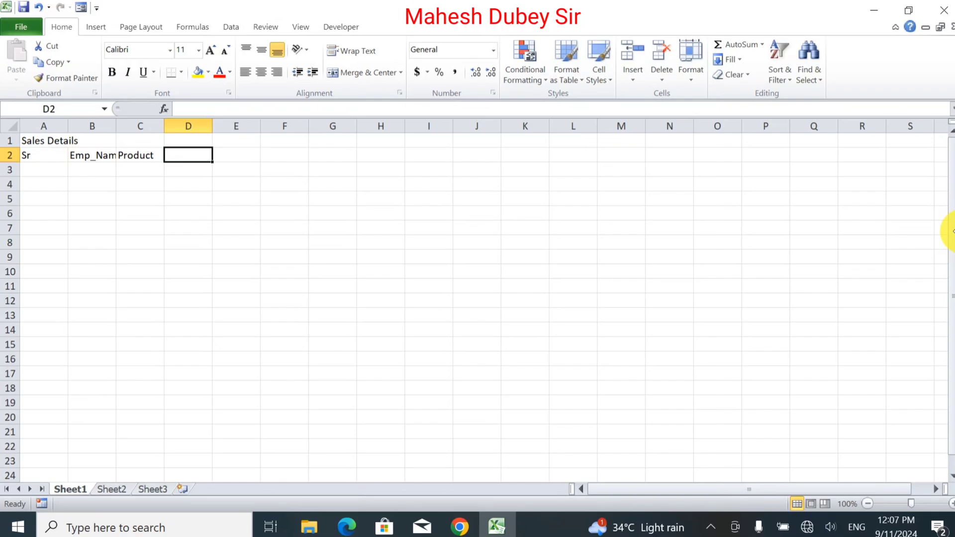
# Enter the headings "QTY", "Rate" and "Amount" in cells D2 to F2.
pyautogui.write('QTY')
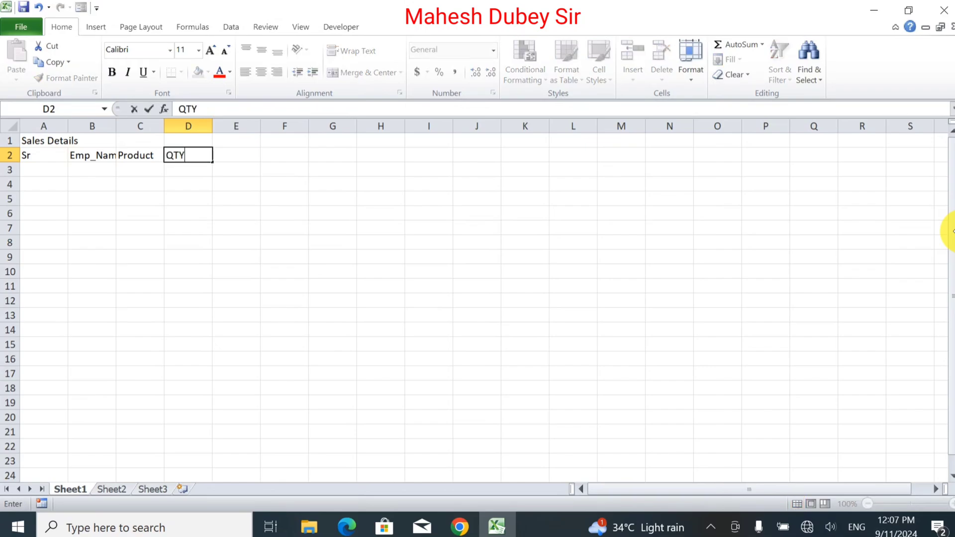
pyautogui.press('Tab')
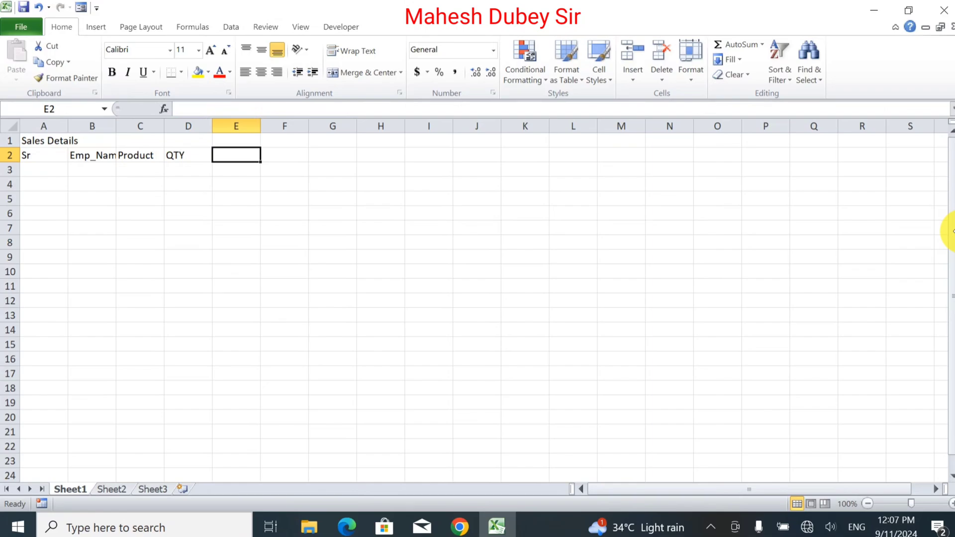
pyautogui.write('Rate')
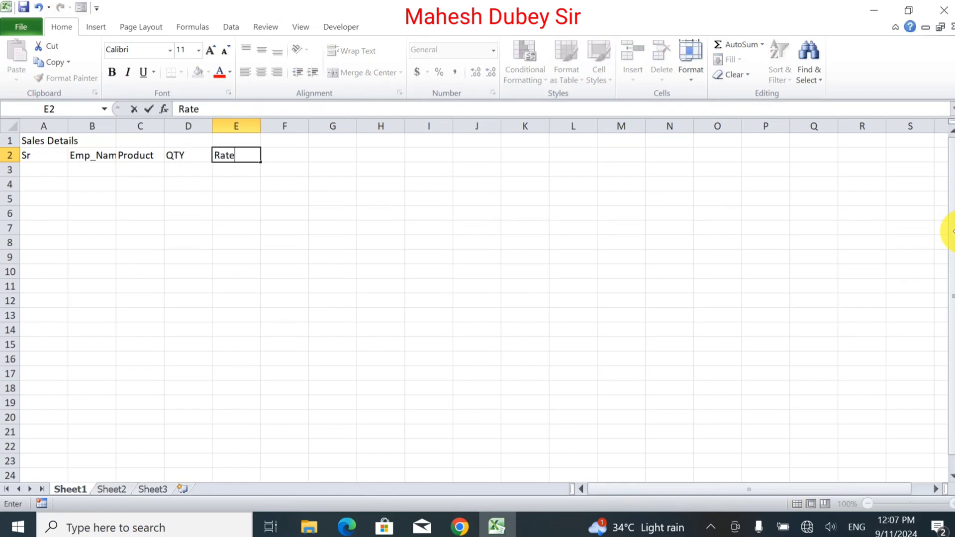
pyautogui.press('Tab')
pyautogui.write('Amount')
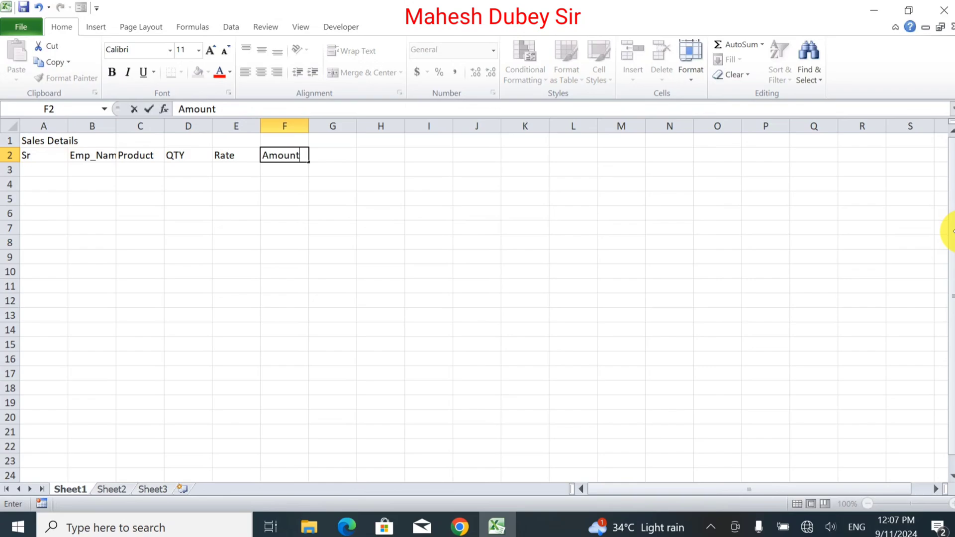
pyautogui.press('Return')
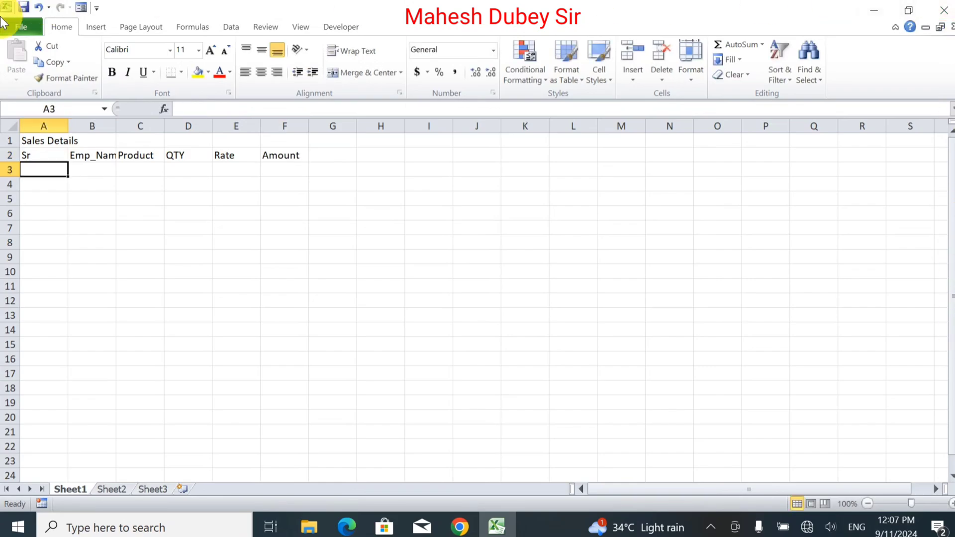
# Merge and center the title across A1:F1 and format it bold at font size 16.
pyautogui.moveTo(44, 140); pyautogui.dragTo(306, 141)
pyautogui.click(363, 72)
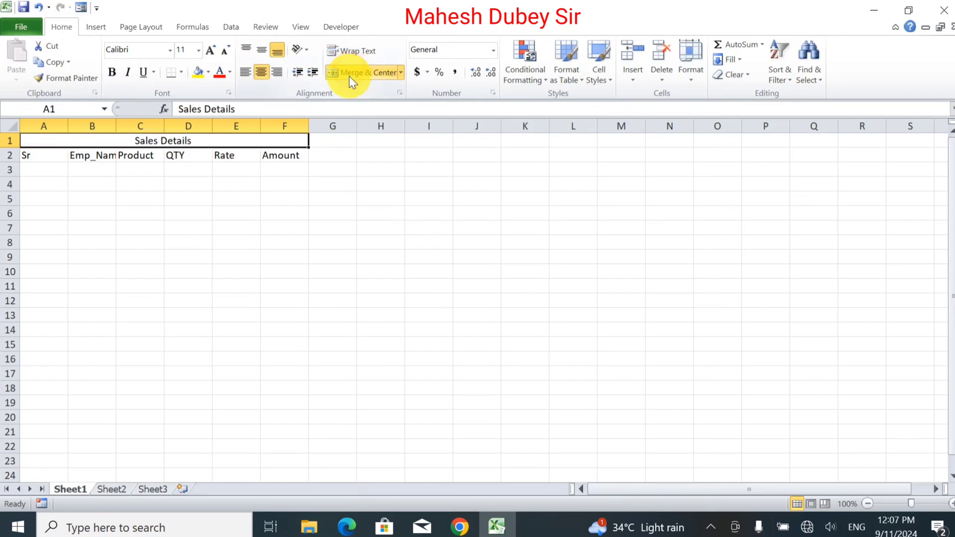
pyautogui.click(211, 51)
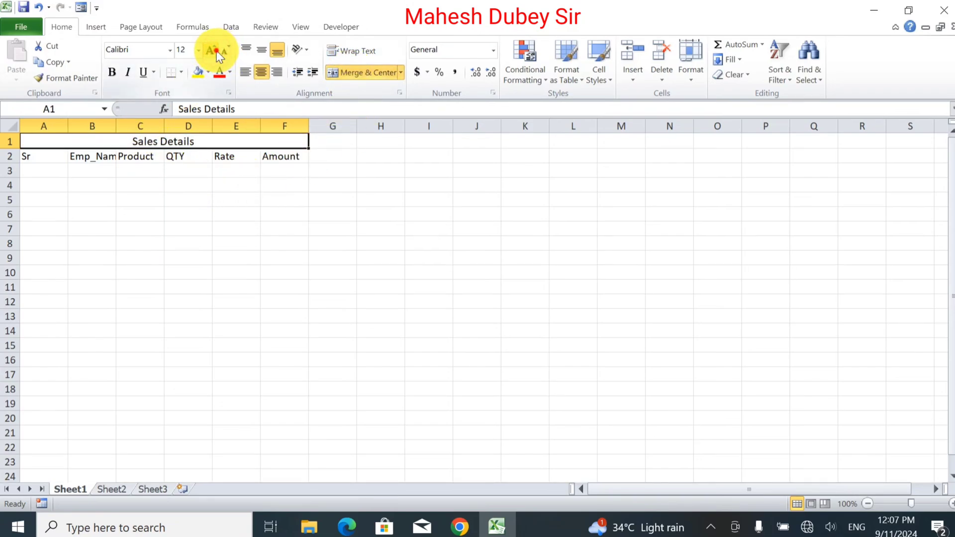
pyautogui.click(218, 52)
pyautogui.click(217, 52)
pyautogui.click(111, 75)
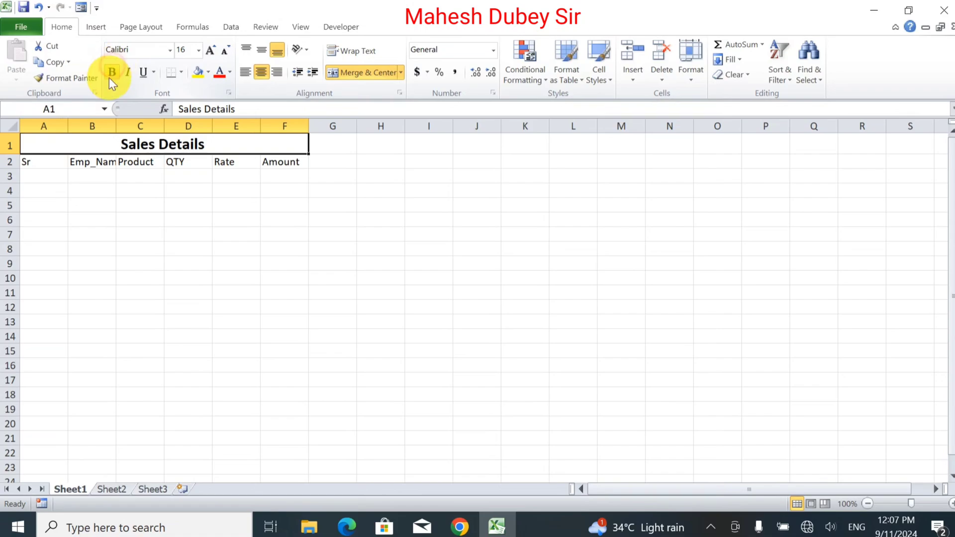
# Number the Sr column from 1 to 14 in cells A3:A16 as a fill series.
pyautogui.click(42, 165)
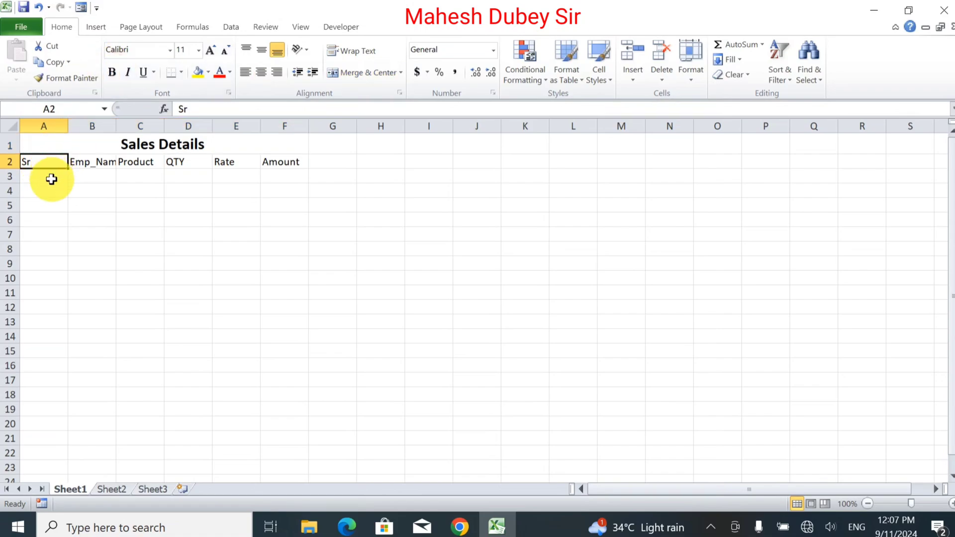
pyautogui.click(51, 179)
pyautogui.write('1')
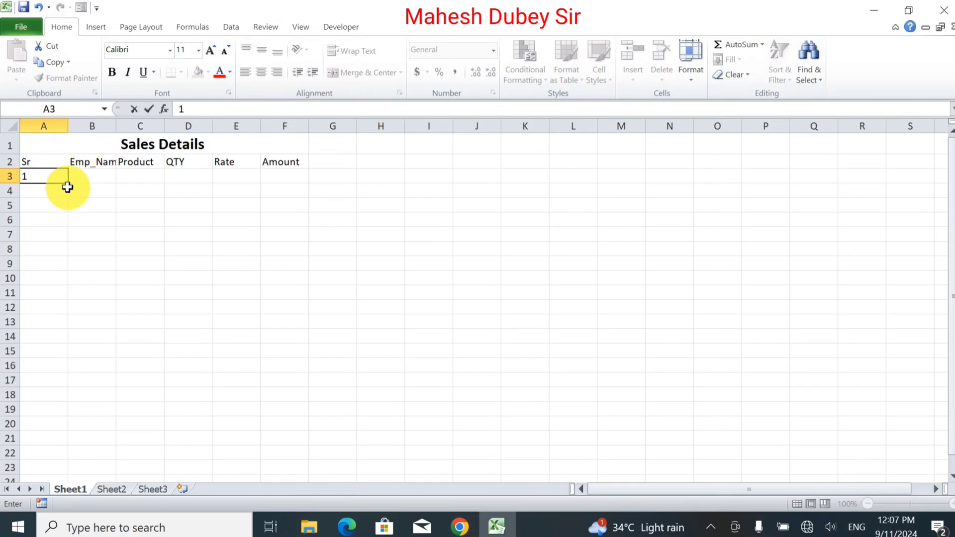
pyautogui.moveTo(68, 184); pyautogui.dragTo(57, 378)
pyautogui.click(77, 381)
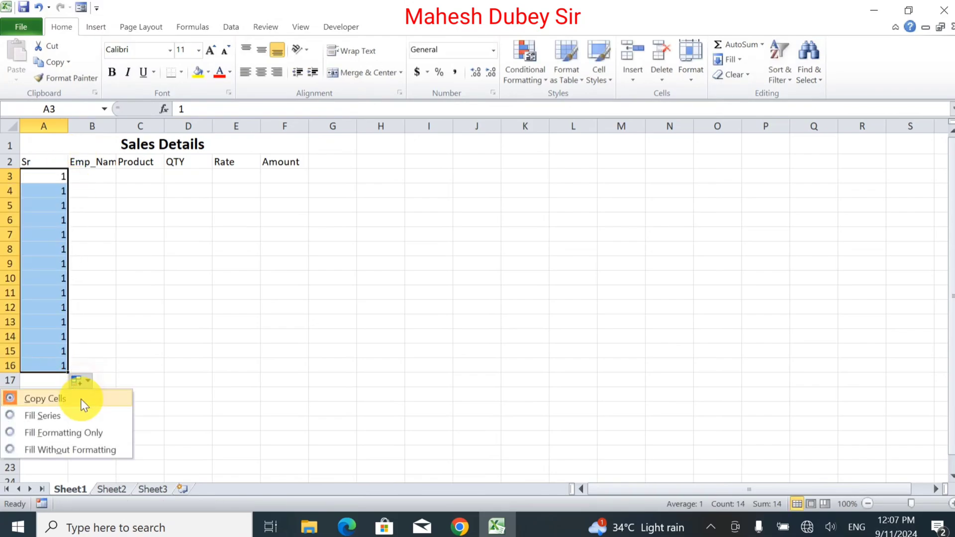
pyautogui.click(74, 411)
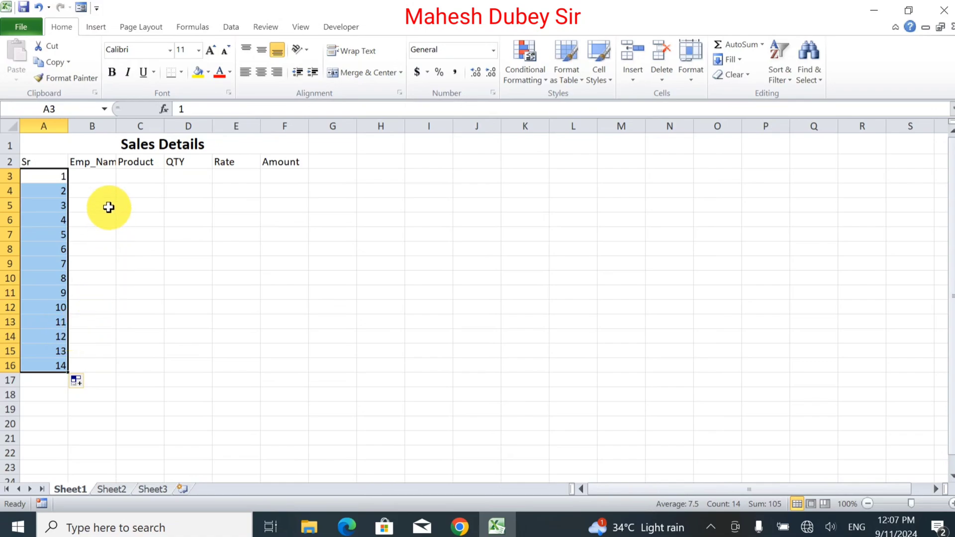
# Widen columns B and C so that the Emp_Name and Product headings fit.
pyautogui.click(100, 177)
pyautogui.click(132, 219)
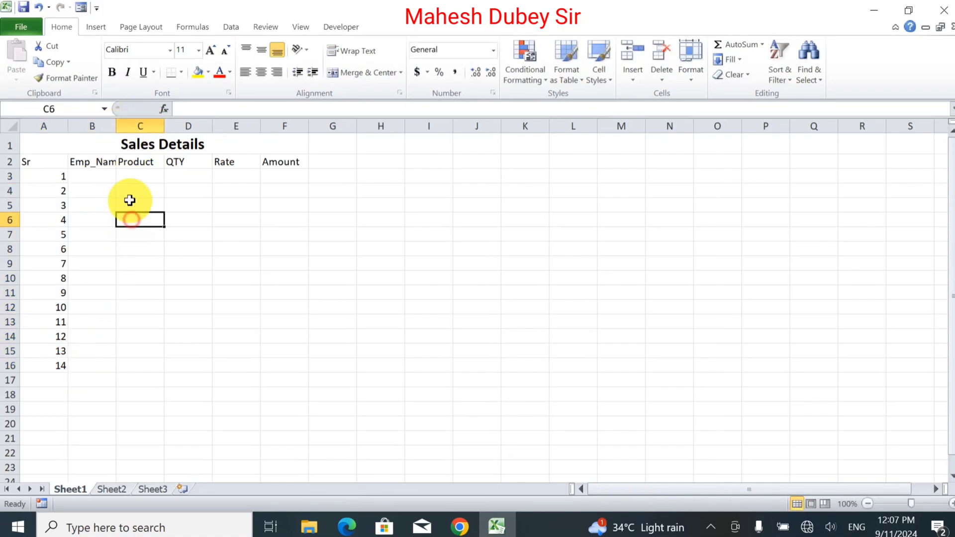
pyautogui.moveTo(112, 126); pyautogui.dragTo(194, 128)
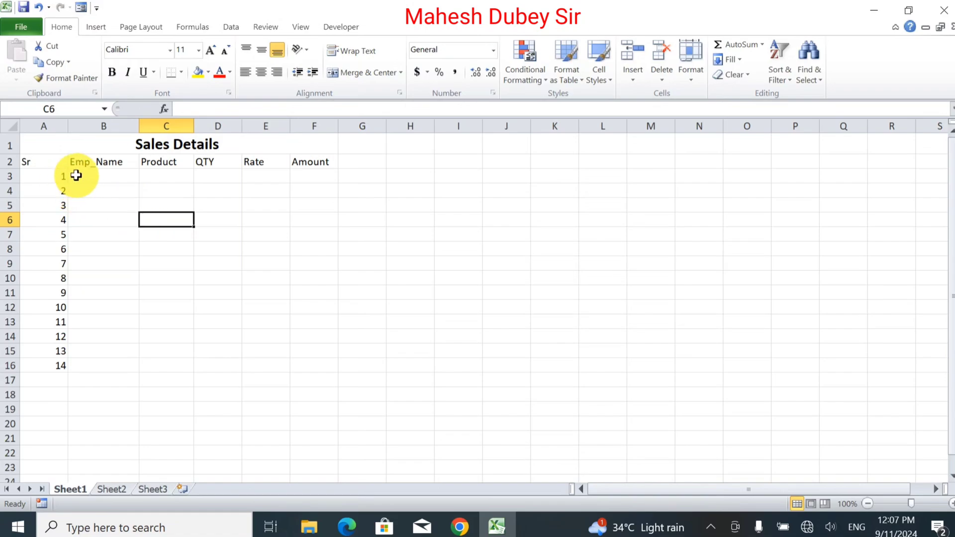
# Enter the first three employees' names under Emp_Name in cells B3 to B5.
pyautogui.click(108, 174)
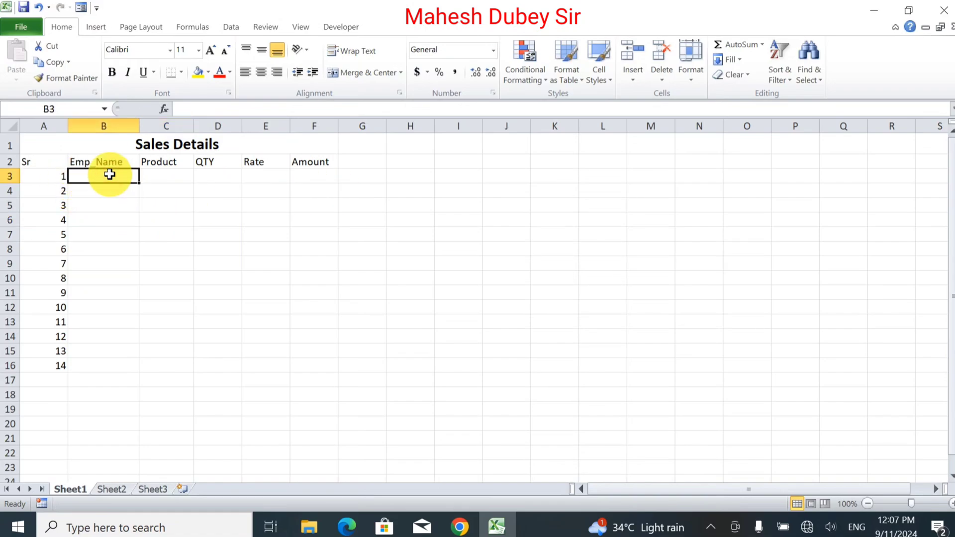
pyautogui.write('Sachin')
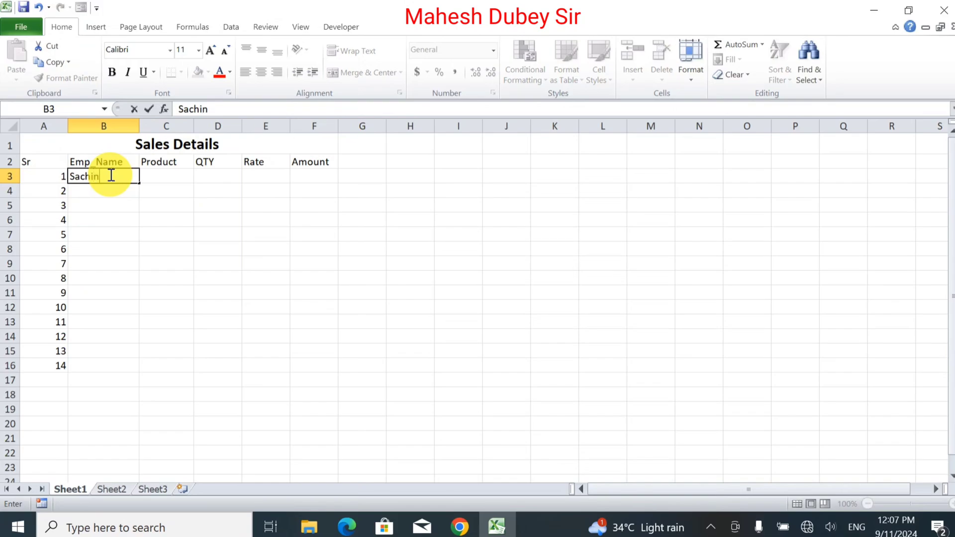
pyautogui.press('Return')
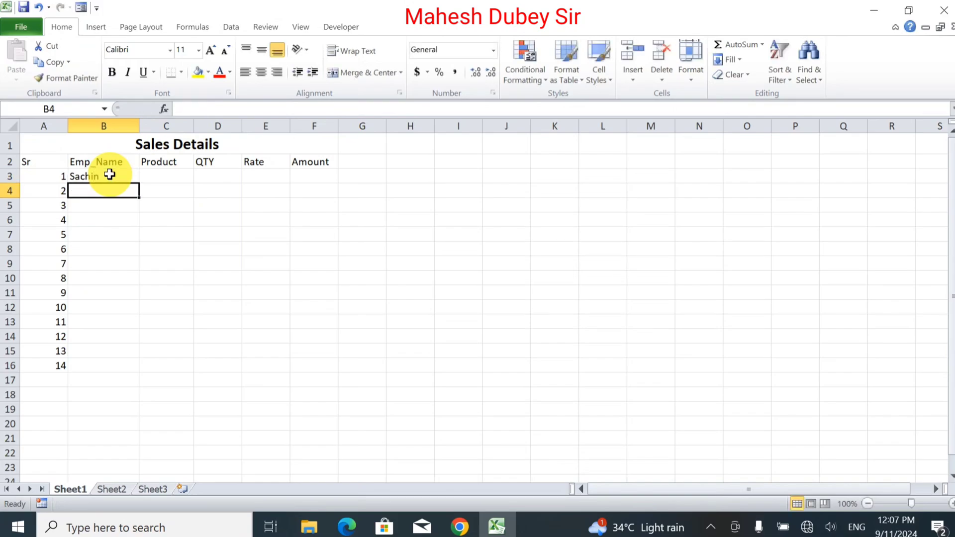
pyautogui.write('Rajesh\\')
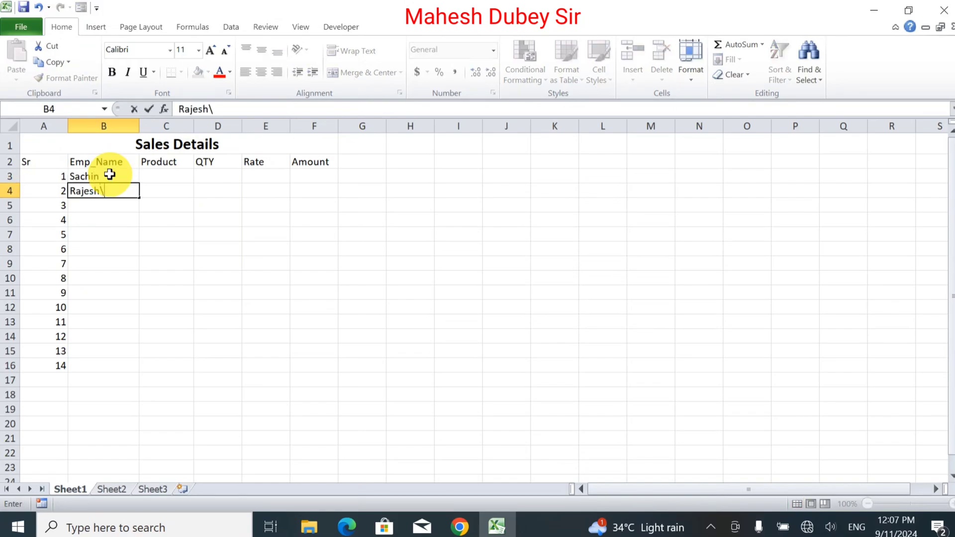
pyautogui.press('BackSpace')
pyautogui.press('Return')
pyautogui.write('Ama')
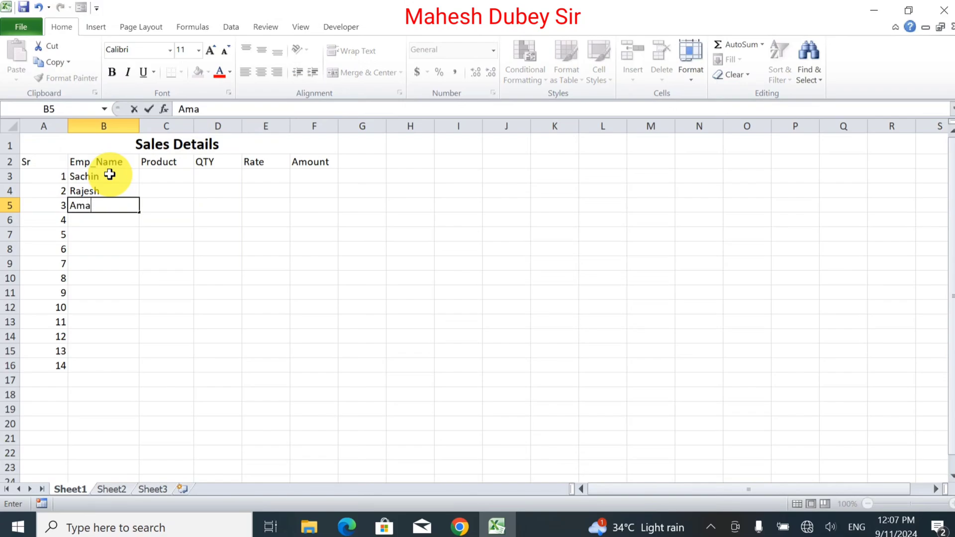
pyautogui.write('n')
pyautogui.press('Return')
# Enter two more employee names in cells B6 and B7, and repeat the five-name list down to B16.
pyautogui.write('Al')
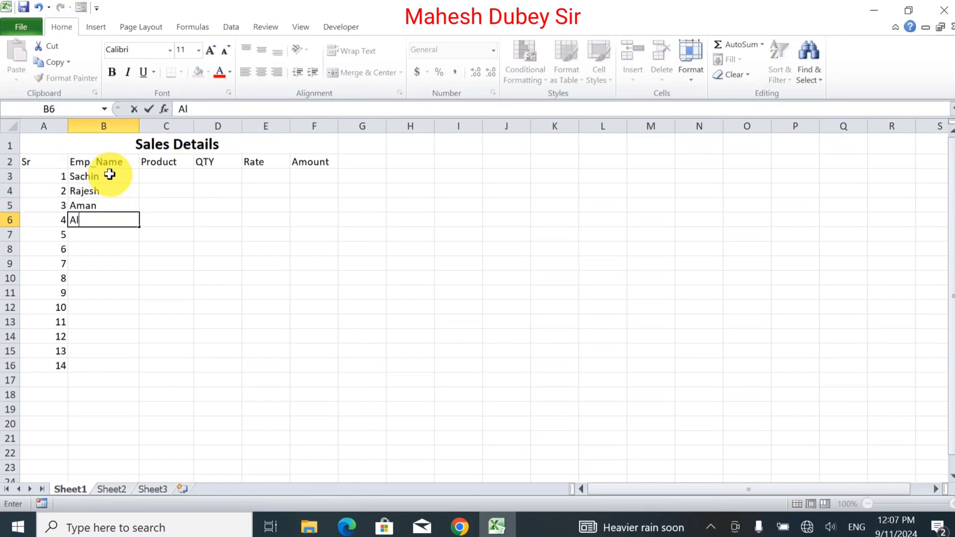
pyautogui.write('ok')
pyautogui.press('Return')
pyautogui.write('San')
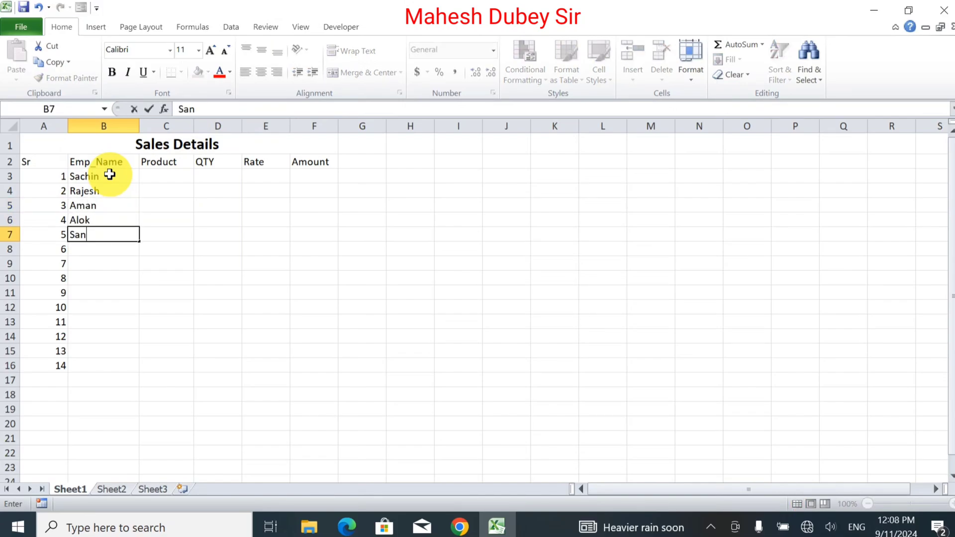
pyautogui.write('jay')
pyautogui.moveTo(109, 174); pyautogui.dragTo(120, 234)
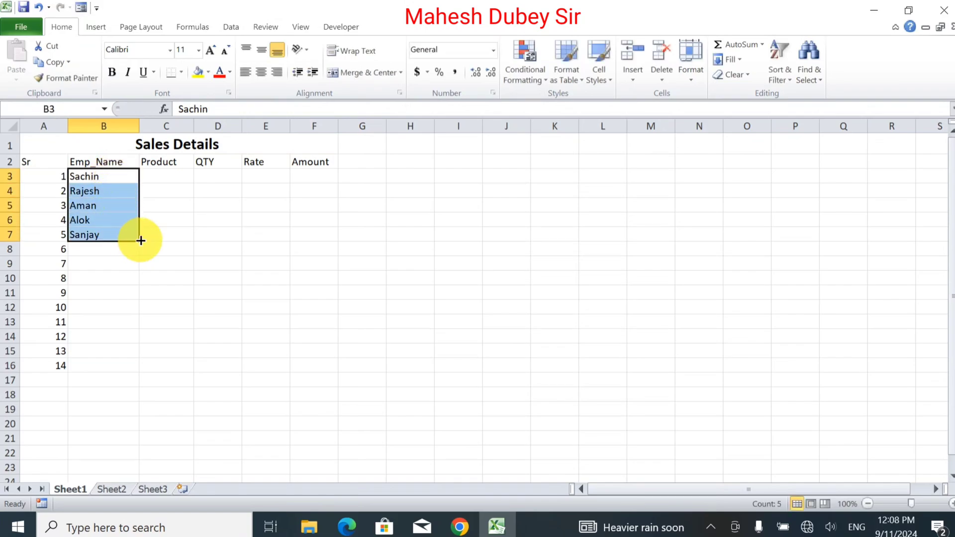
pyautogui.doubleClick(140, 241)
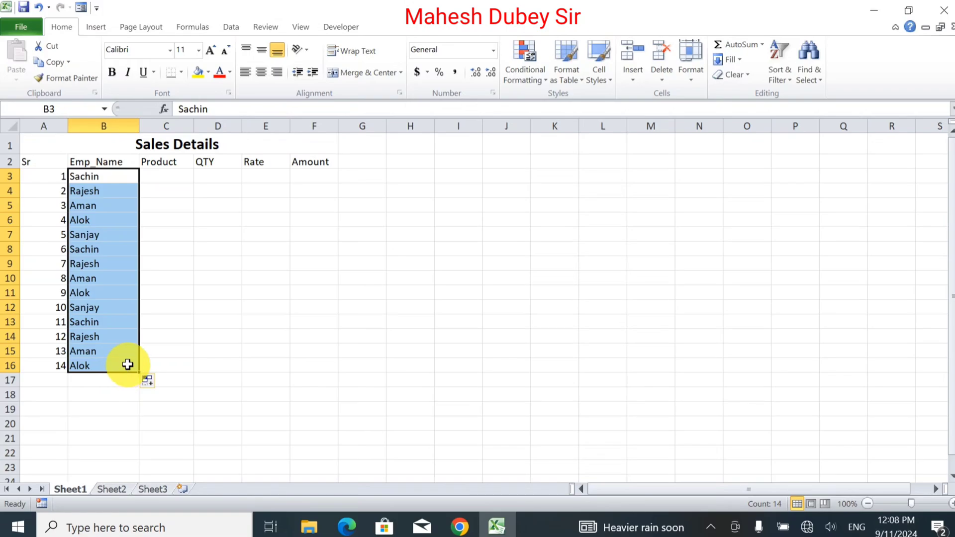
# Enter the products "Laptop" and "Desktop" in cells C3 and C4.
pyautogui.click(181, 175)
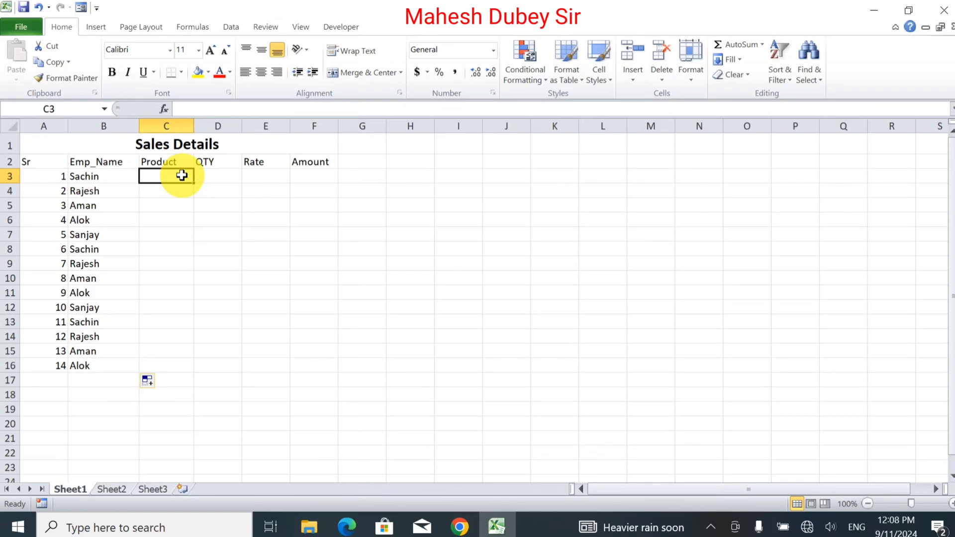
pyautogui.write('Lapto')
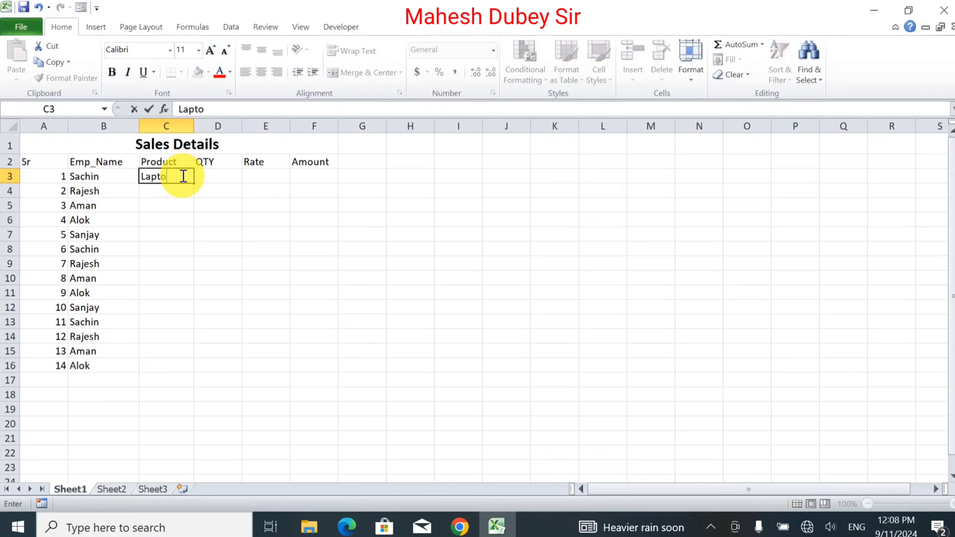
pyautogui.write('p')
pyautogui.press('Return')
pyautogui.write('De')
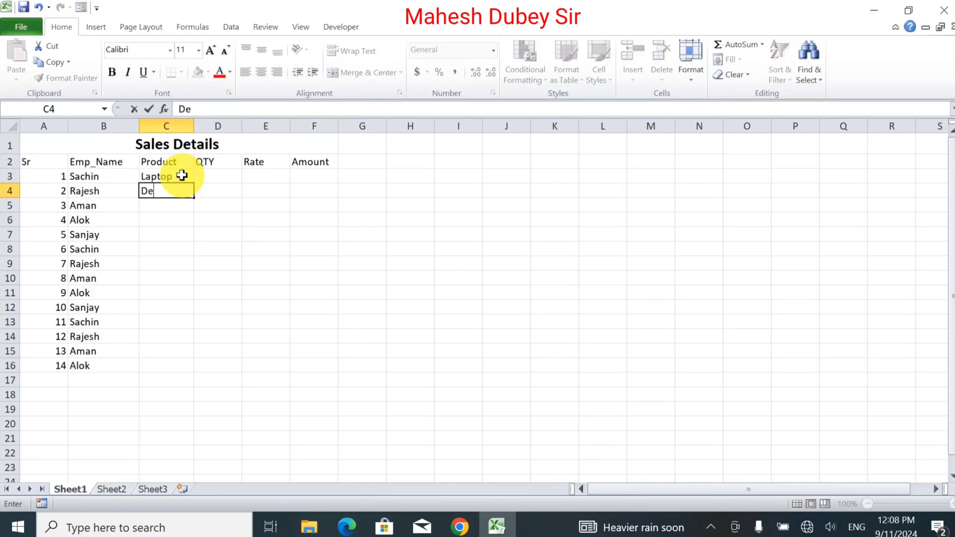
pyautogui.write('sktop')
pyautogui.press('Return')
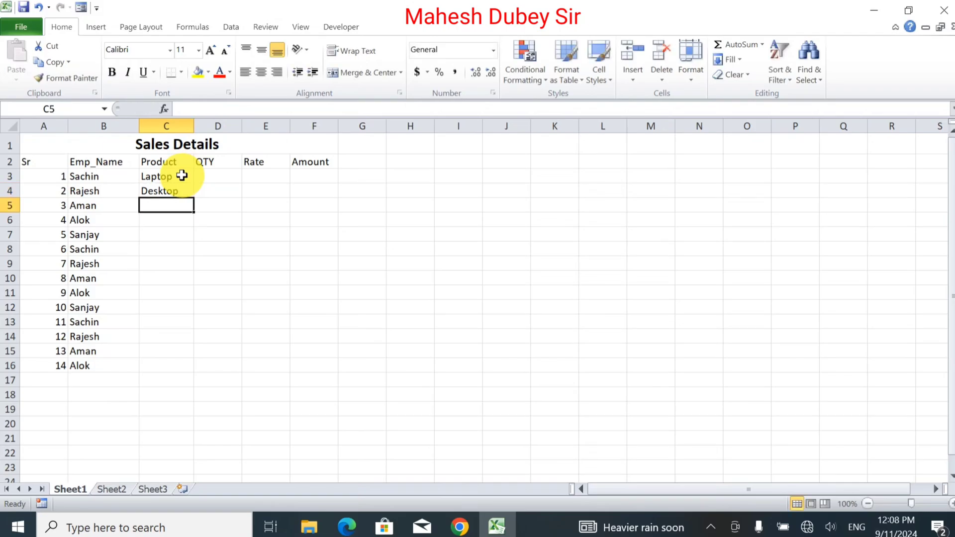
pyautogui.press('Down')
pyautogui.press('Down')
pyautogui.press('Down')
pyautogui.press('Down')
pyautogui.press('Down')
pyautogui.press('Down')
pyautogui.press('Down')
pyautogui.press('Down')
pyautogui.press('Up')
pyautogui.press('Up')
pyautogui.press('Up')
pyautogui.press('Up')
pyautogui.press('Up')
pyautogui.press('Up')
pyautogui.press('Up')
pyautogui.press('Up')
# Enter "Processor" and "RAM" in cells C5 and C6, and repeat the four products down to C16.
pyautogui.write('Proce')
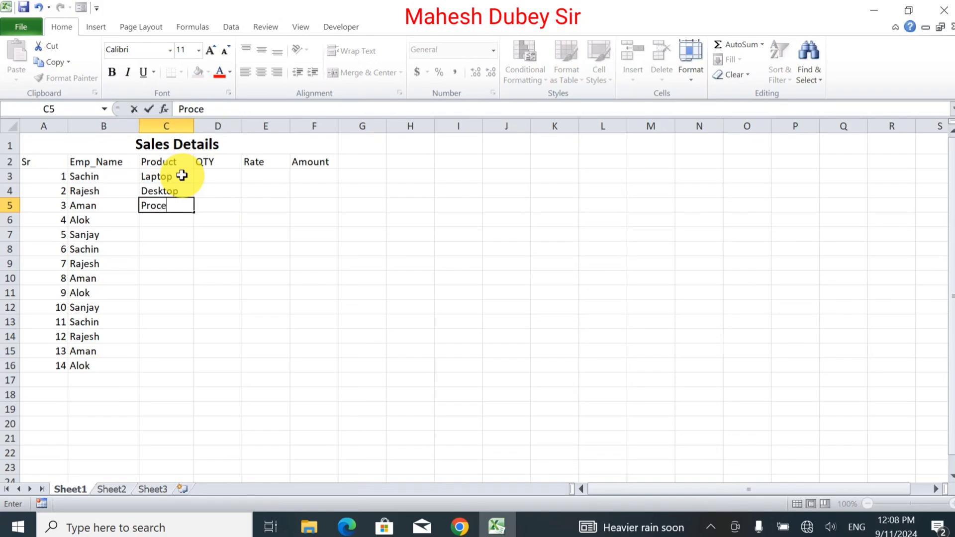
pyautogui.write('ssor')
pyautogui.press('Return')
pyautogui.write('RAM')
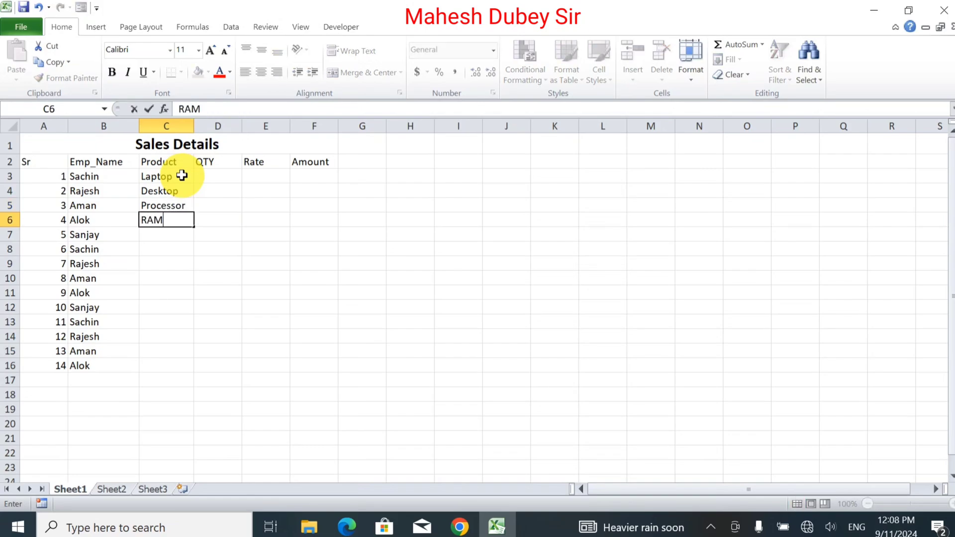
pyautogui.press('Return')
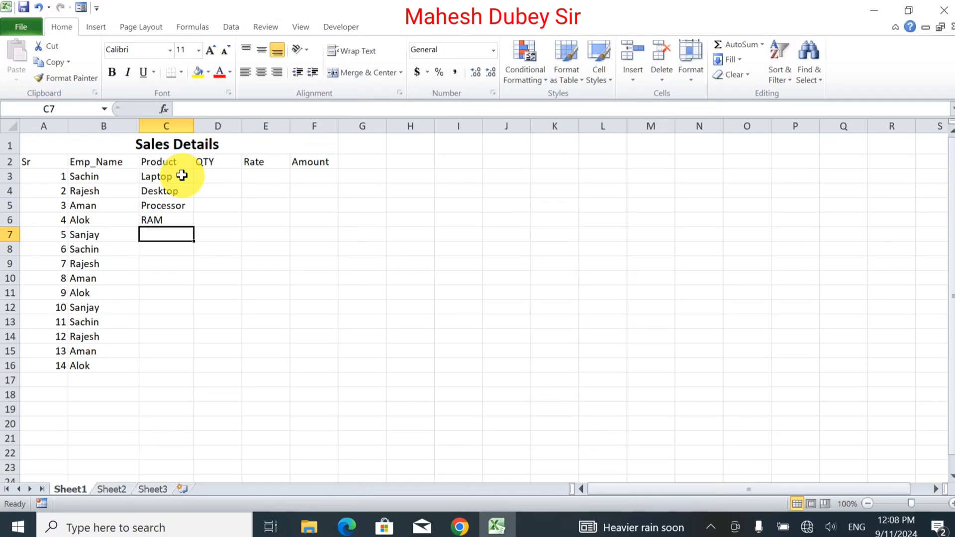
pyautogui.moveTo(181, 176); pyautogui.dragTo(188, 374)
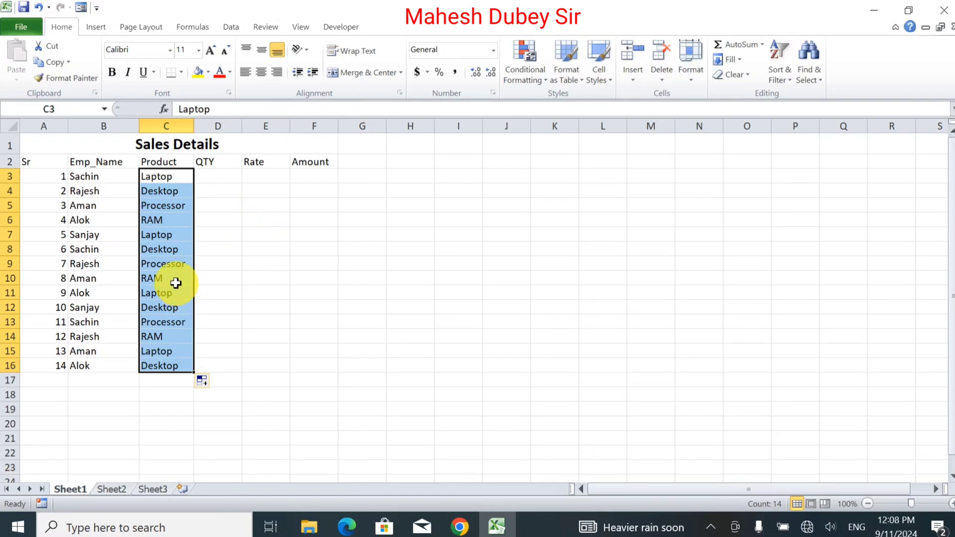
pyautogui.click(174, 280)
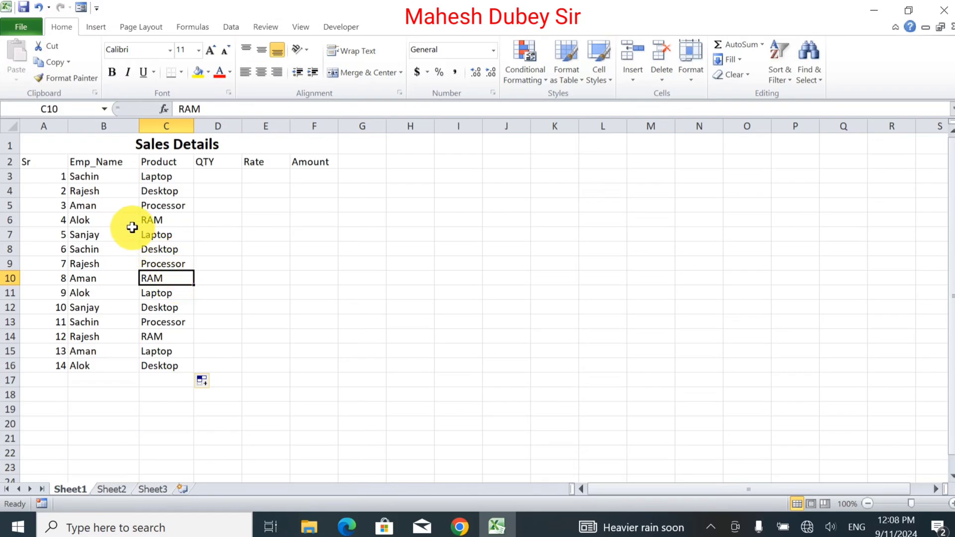
# Enter the quantities 10, 5, 7, 9 and 10 in cells D3 to D7.
pyautogui.click(211, 180)
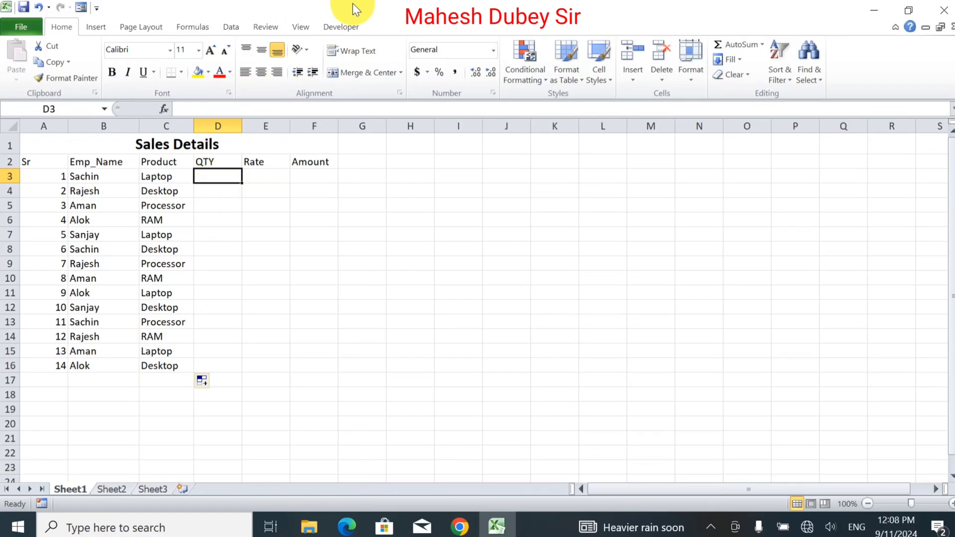
pyautogui.write('10')
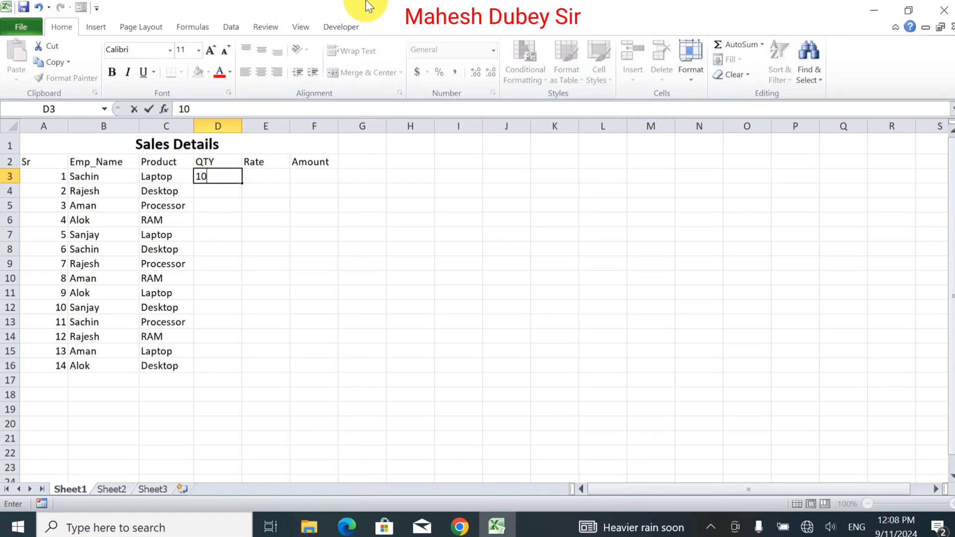
pyautogui.press('Return')
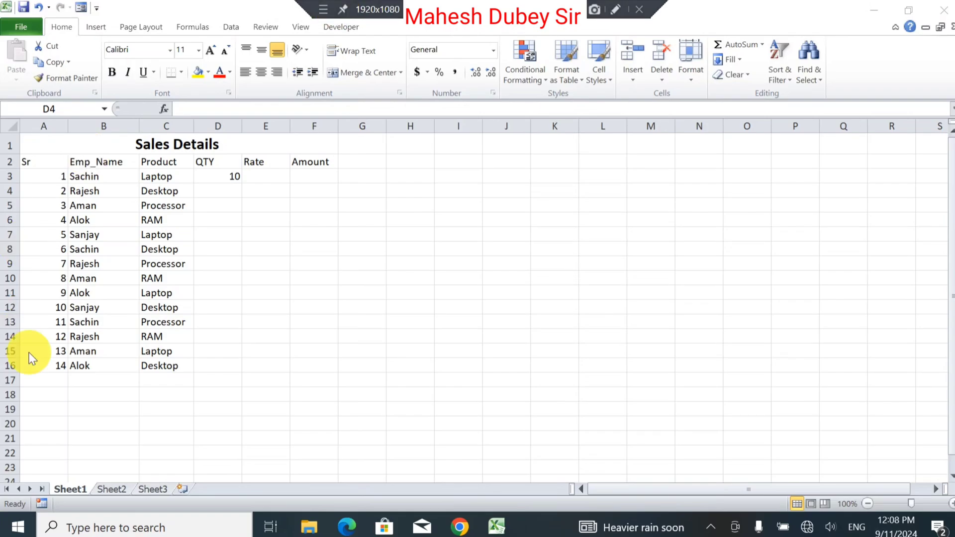
pyautogui.write('5')
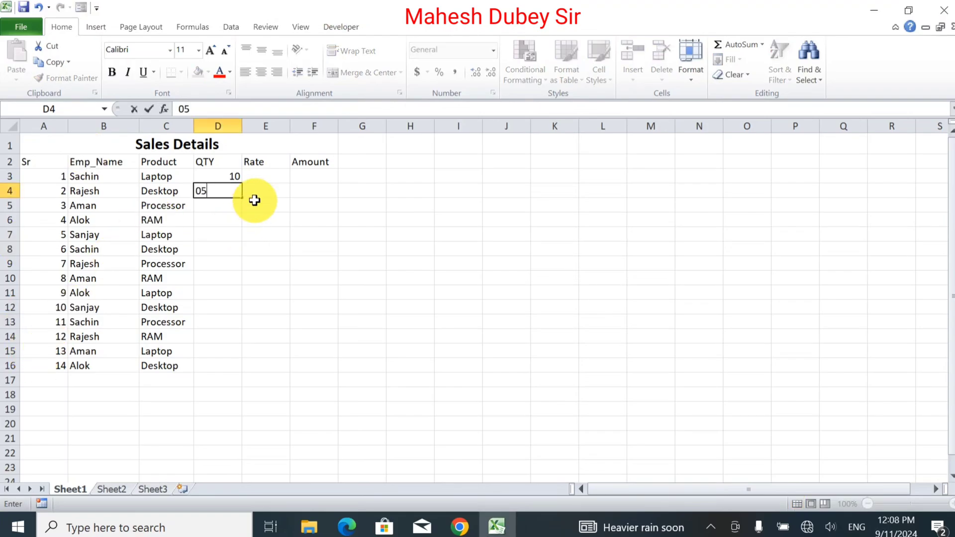
pyautogui.press('Return')
pyautogui.write('7')
pyautogui.press('Return')
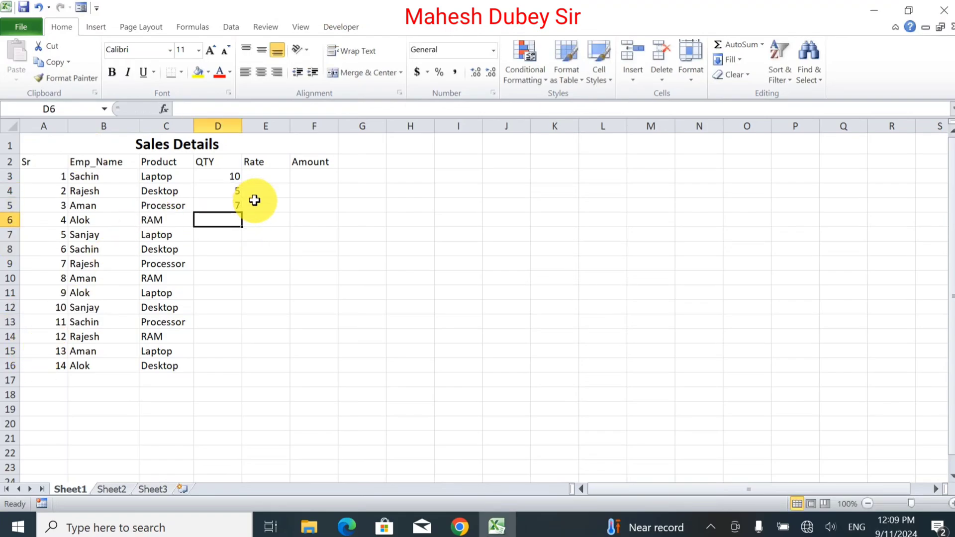
pyautogui.write('9')
pyautogui.press('Return')
pyautogui.write('10')
pyautogui.press('Return')
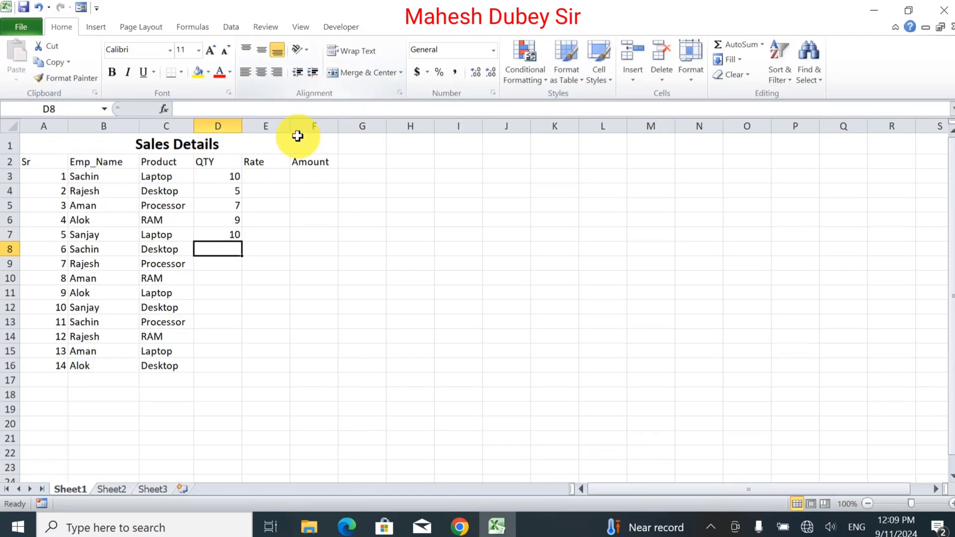
# Fill the five quantities down to D16 as copied cells instead of a series.
pyautogui.moveTo(238, 178); pyautogui.dragTo(248, 367)
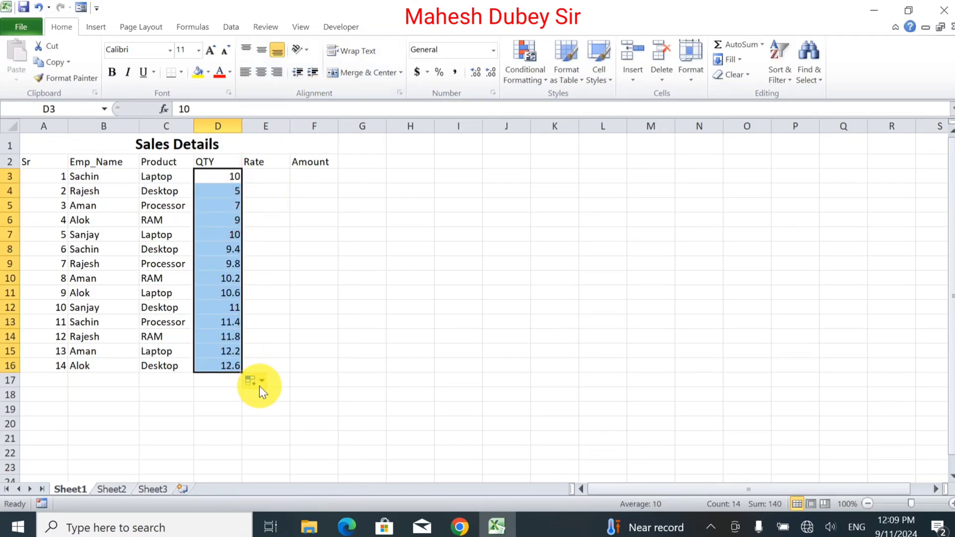
pyautogui.click(251, 381)
pyautogui.click(220, 398)
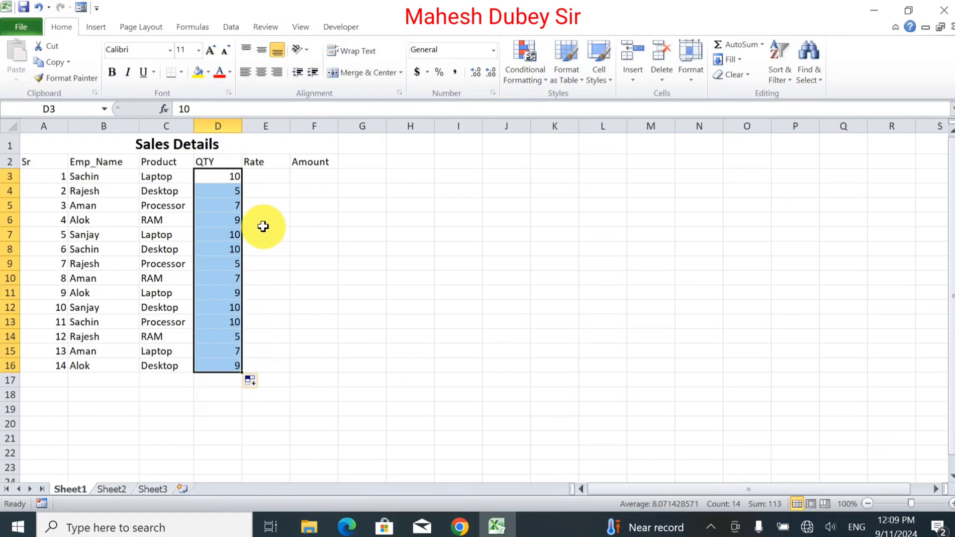
# Enter the rates 50000, 20000, 10000 and 2000 in cells E3 to E6.
pyautogui.click(262, 177)
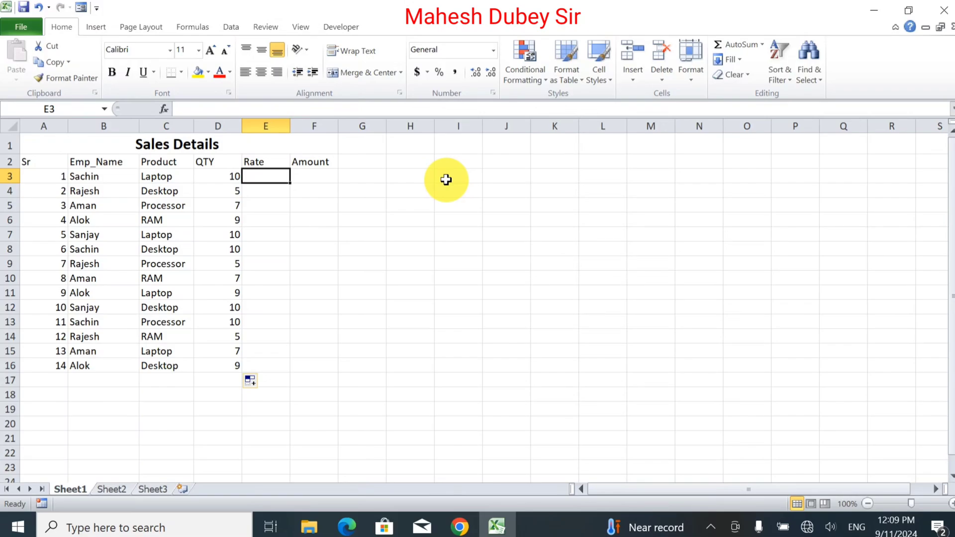
pyautogui.write('50000')
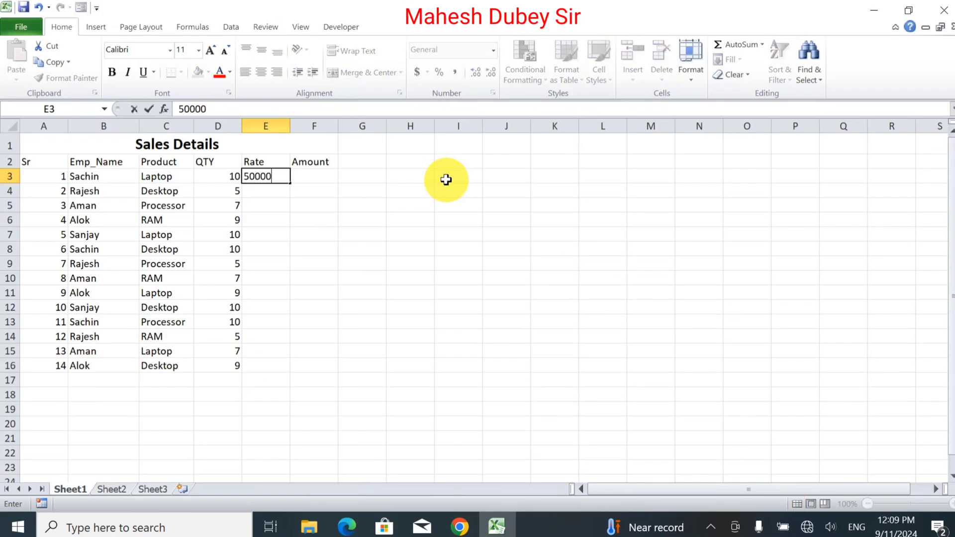
pyautogui.press('Return')
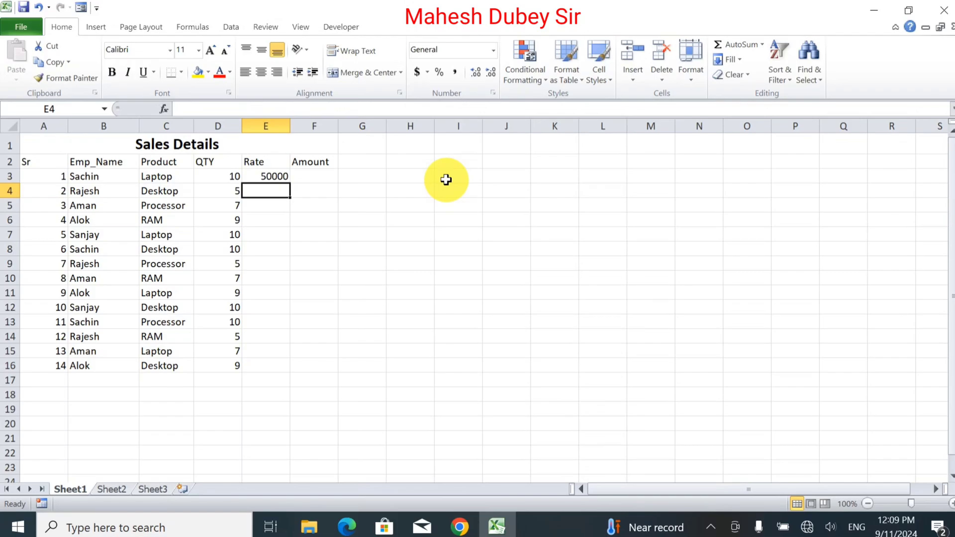
pyautogui.write('20000')
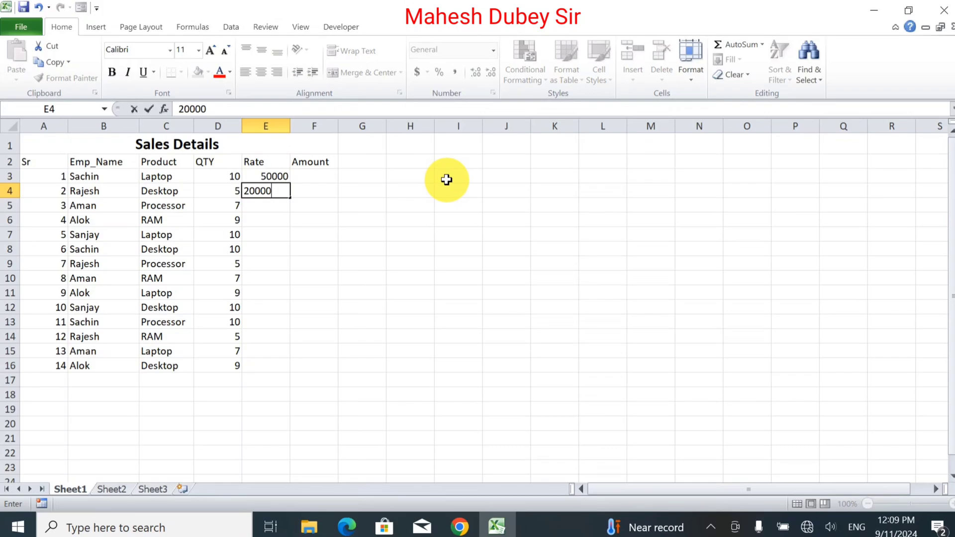
pyautogui.press('Return')
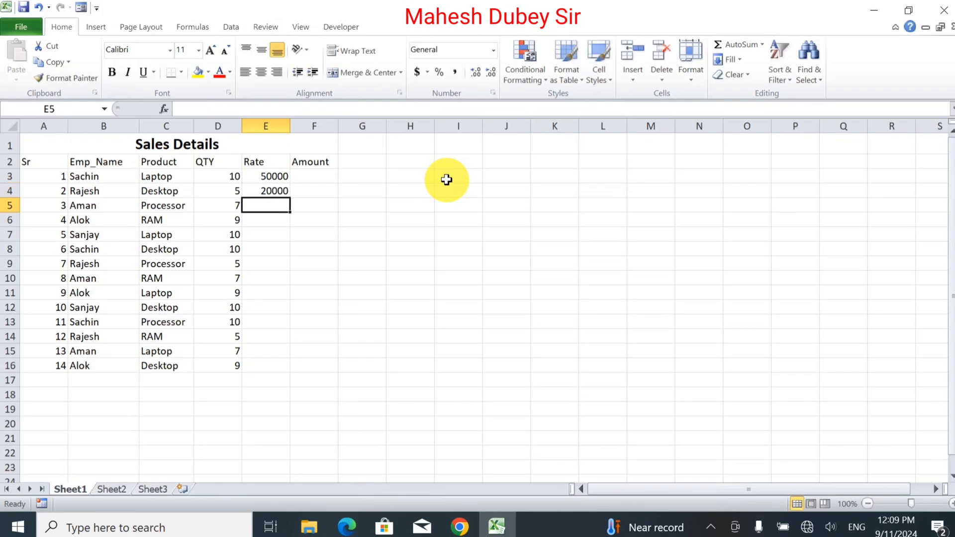
pyautogui.write('10000')
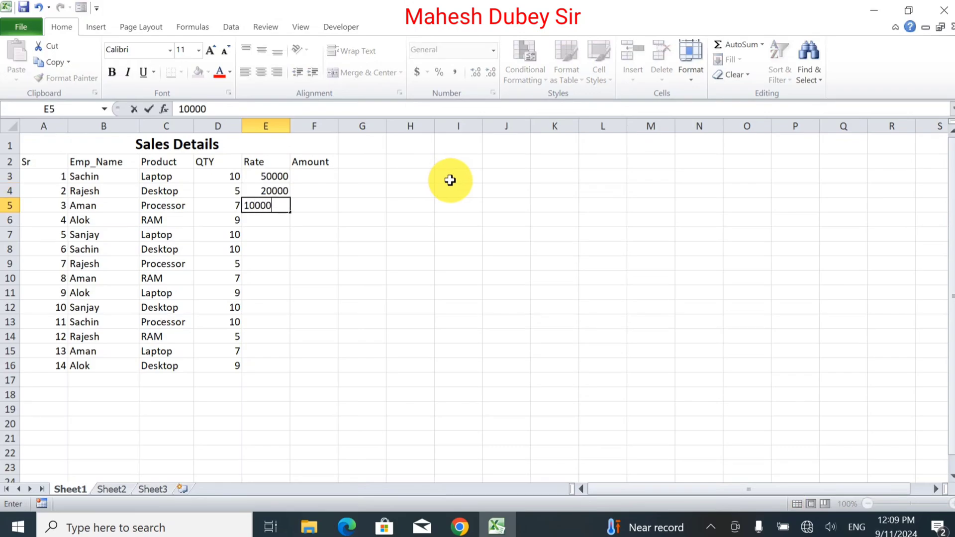
pyautogui.press('Return')
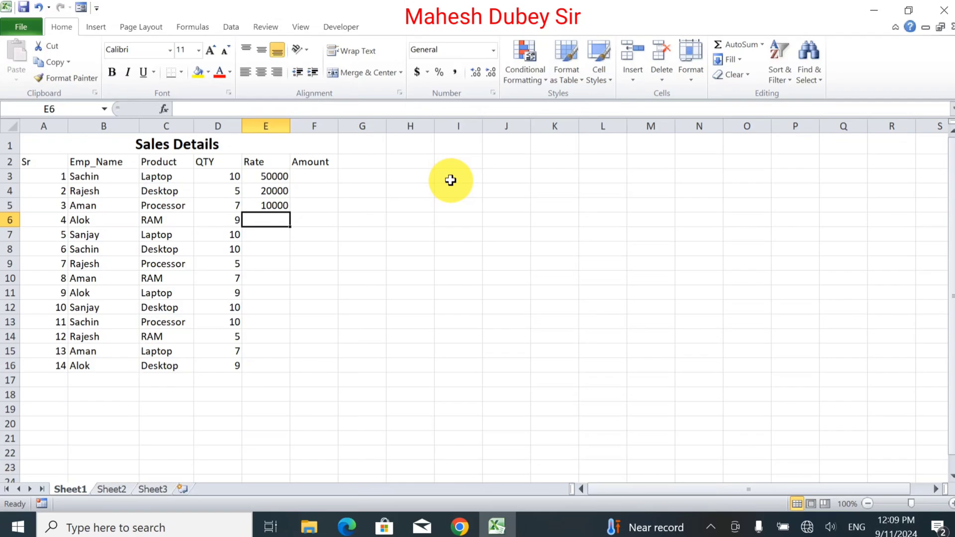
pyautogui.write('2000')
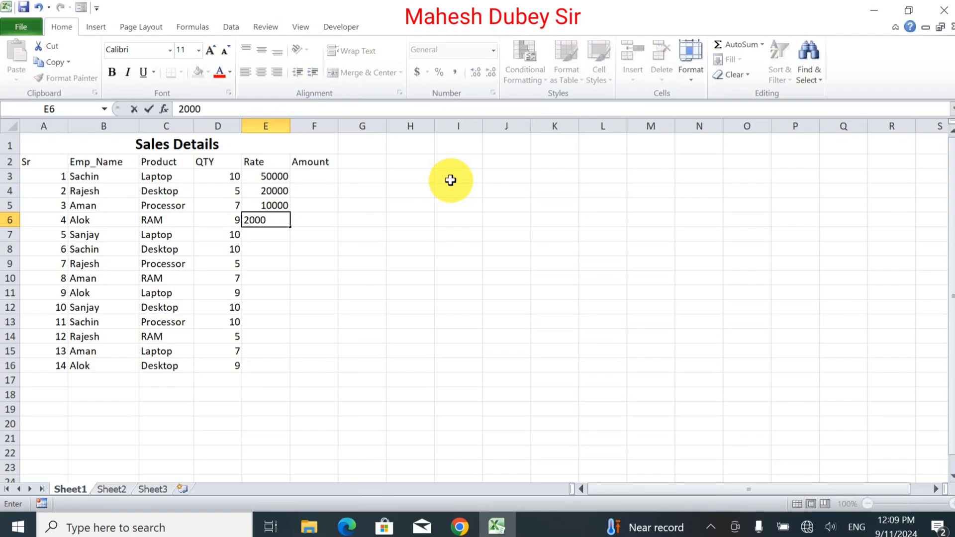
pyautogui.press('Return')
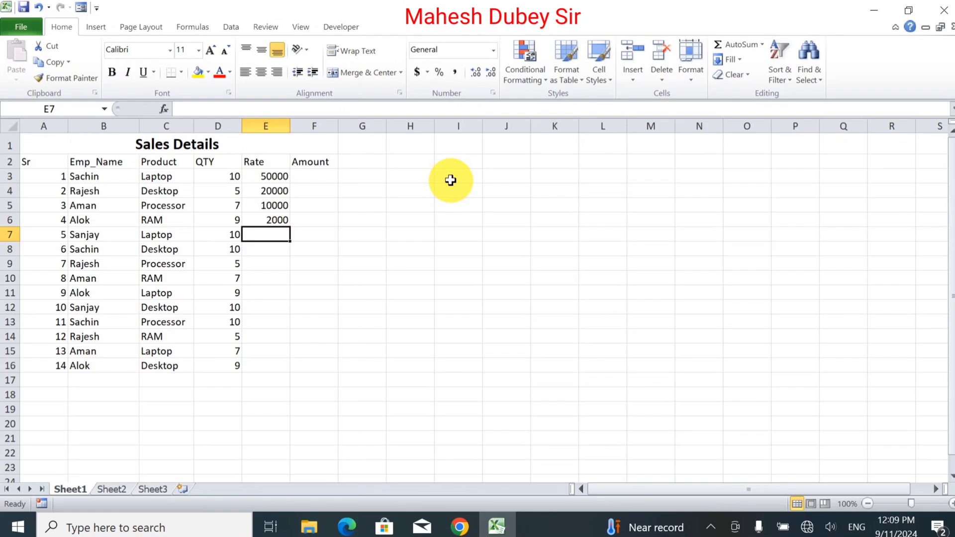
# Copy the four rates in E3:E6 into E7:E10 and E11:E14.
pyautogui.moveTo(277, 177); pyautogui.dragTo(277, 221)
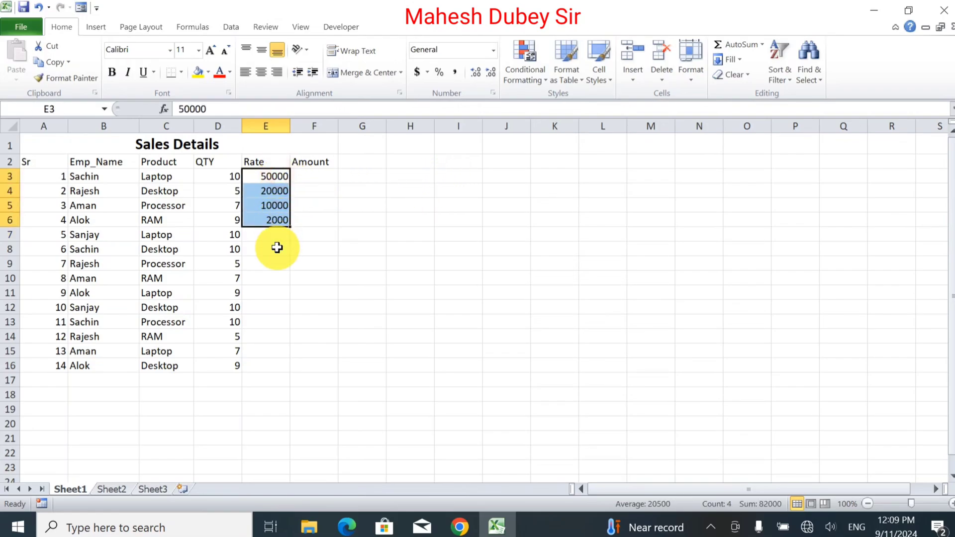
pyautogui.hotkey('ctrl', 'c')
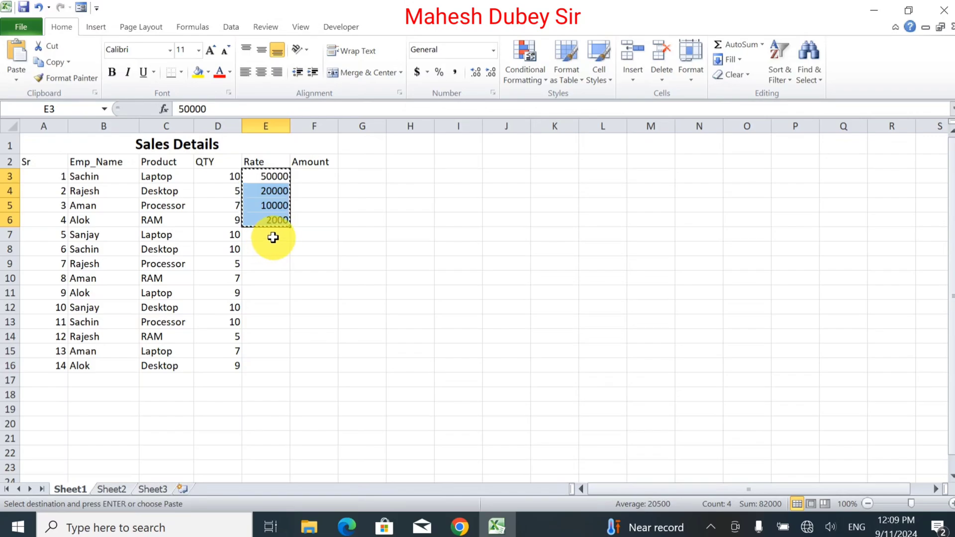
pyautogui.click(273, 237)
pyautogui.hotkey('ctrl', 'v')
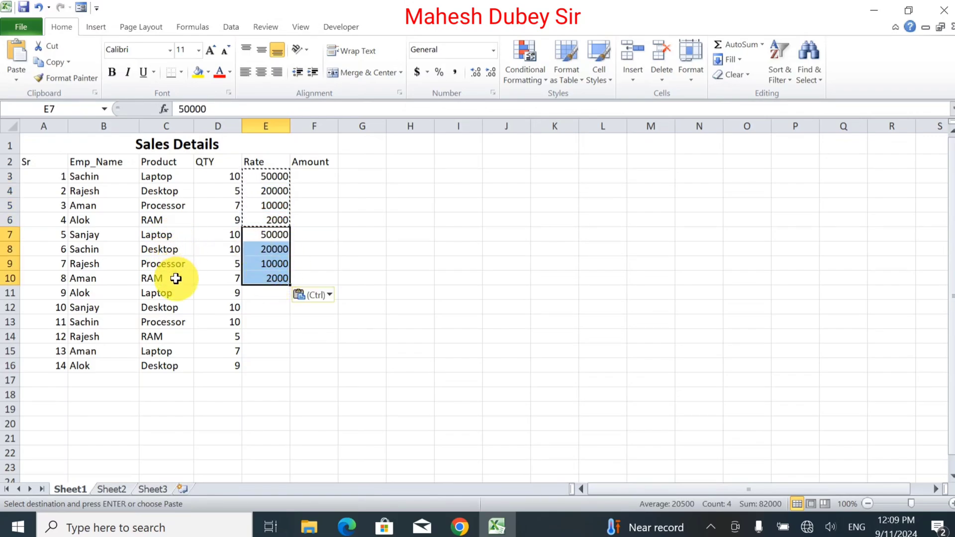
pyautogui.click(266, 294)
pyautogui.hotkey('ctrl', 'v')
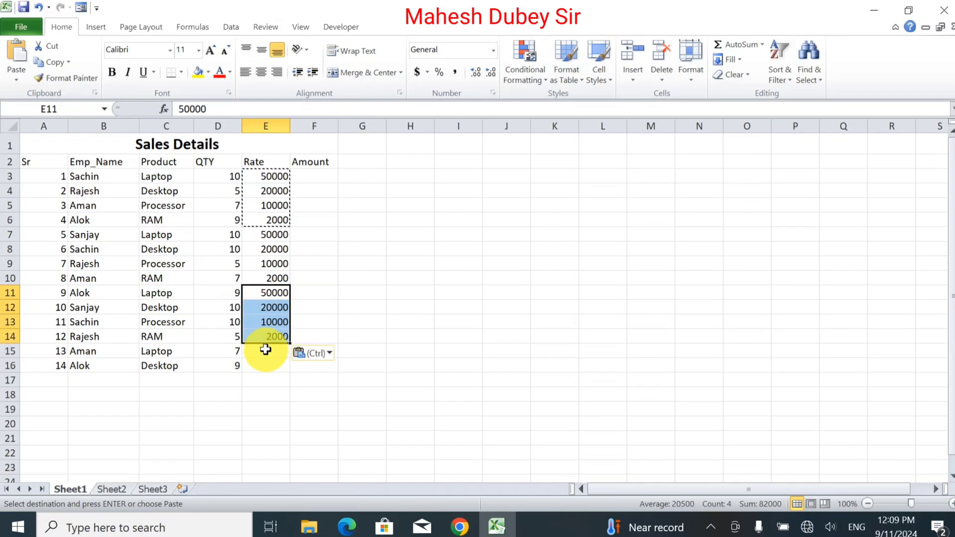
# Enter the rates 50000 and 20000 in cells E15 and E16.
pyautogui.click(264, 354)
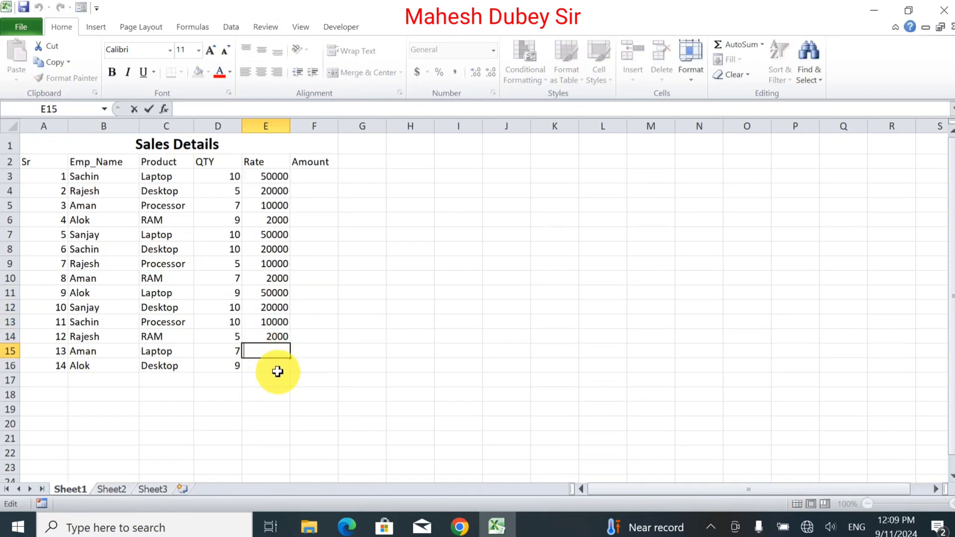
pyautogui.click(277, 371)
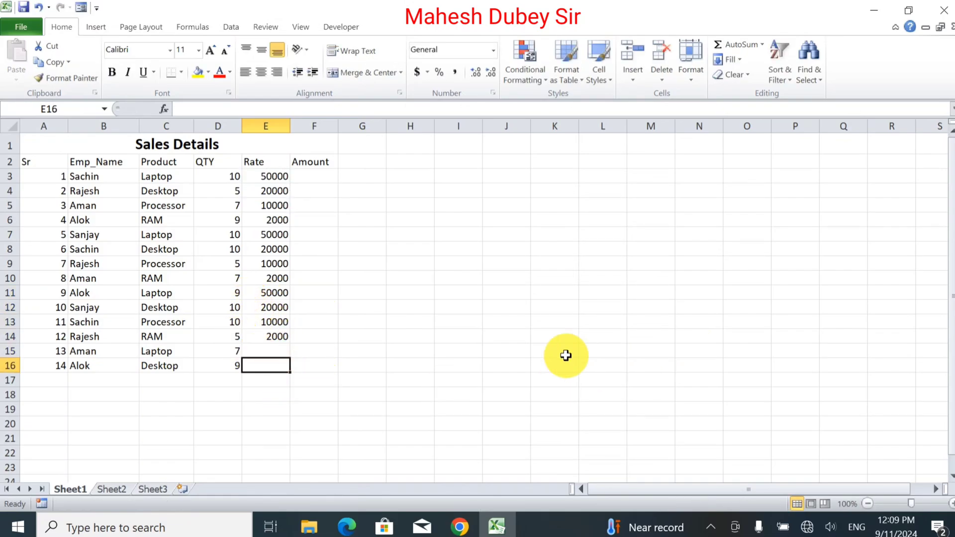
pyautogui.click(259, 349)
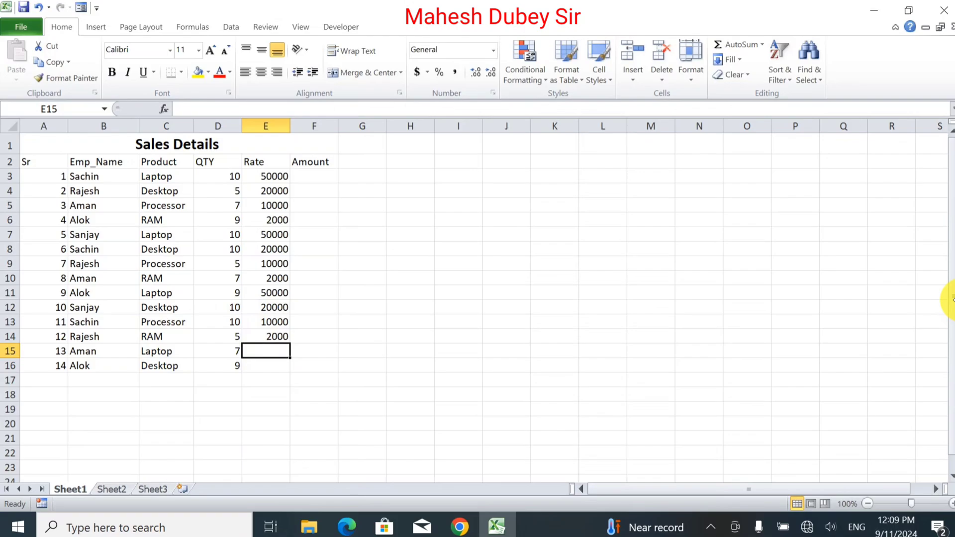
pyautogui.write('50000')
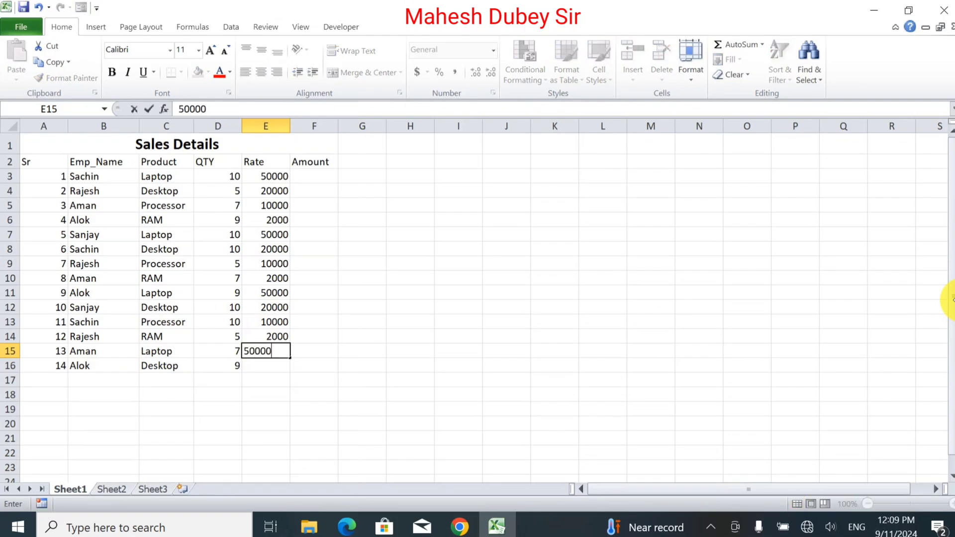
pyautogui.press('Return')
pyautogui.write('20000')
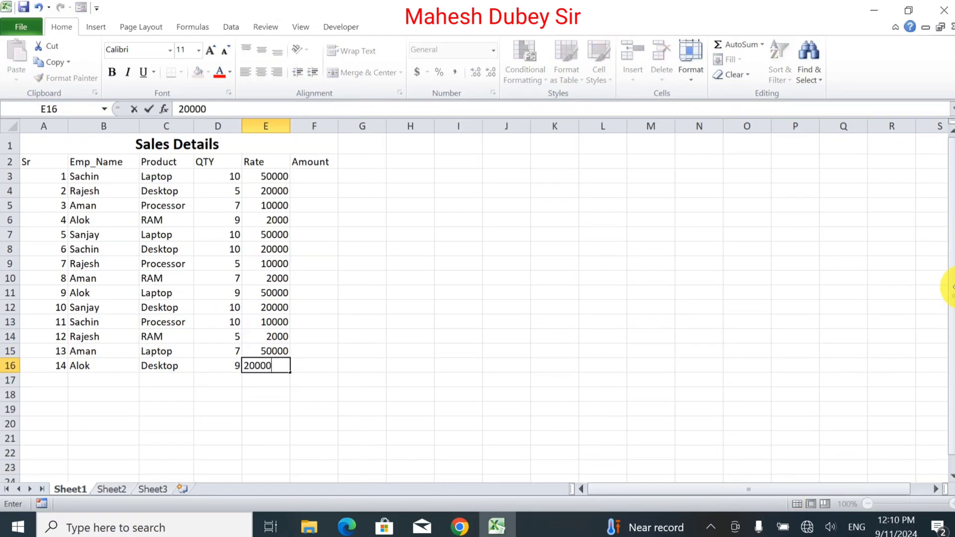
pyautogui.press('Return')
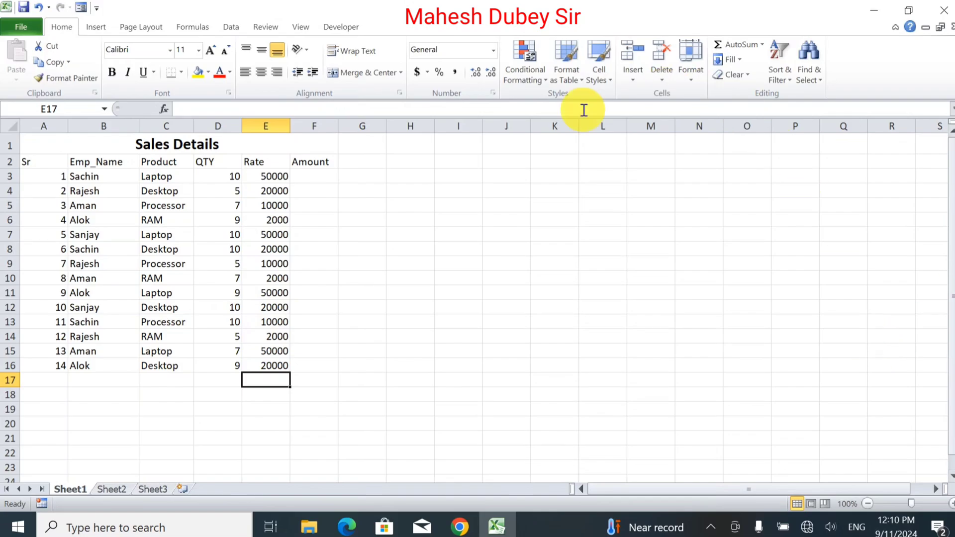
# Calculate the amount in F3 with the formula =D3*E3 and fill it down to F16.
pyautogui.click(326, 176)
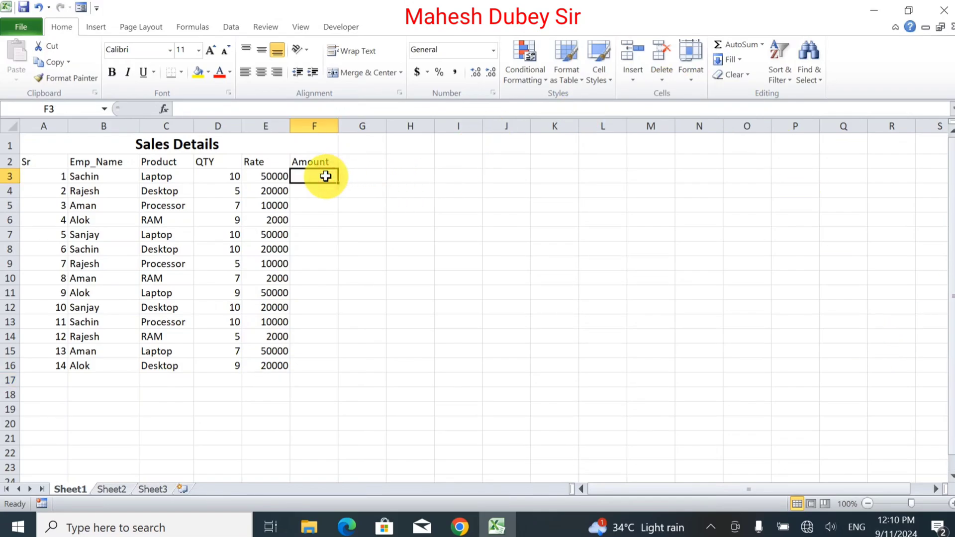
pyautogui.write('=')
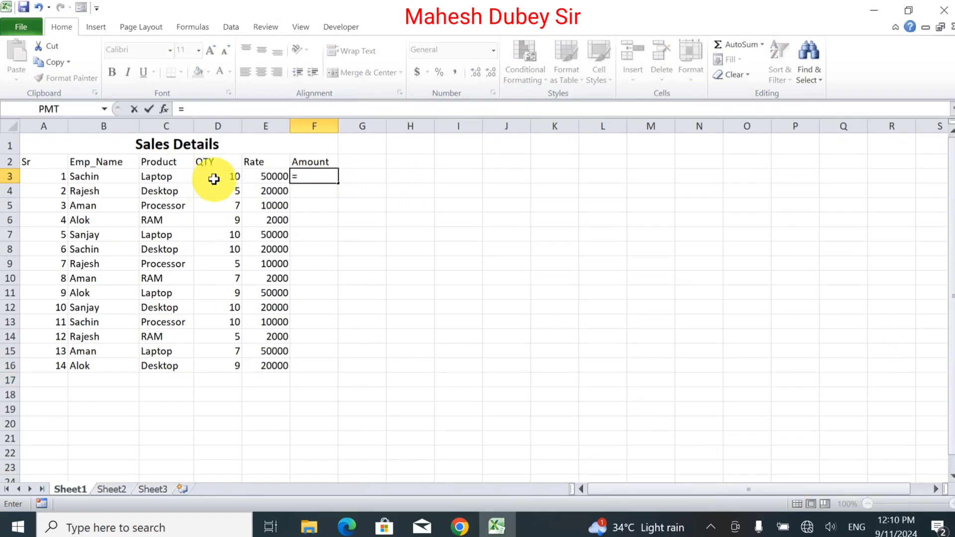
pyautogui.write('D3*')
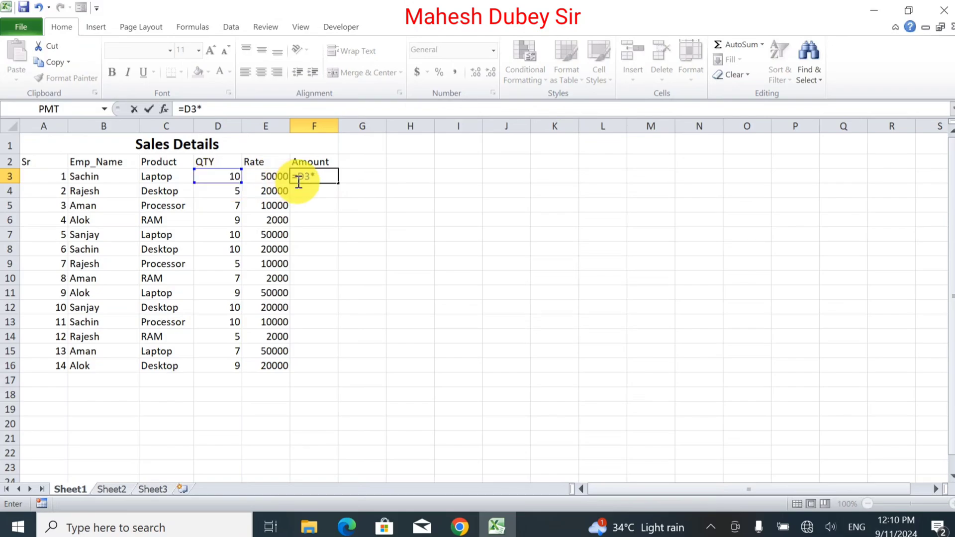
pyautogui.click(267, 178)
pyautogui.press('Return')
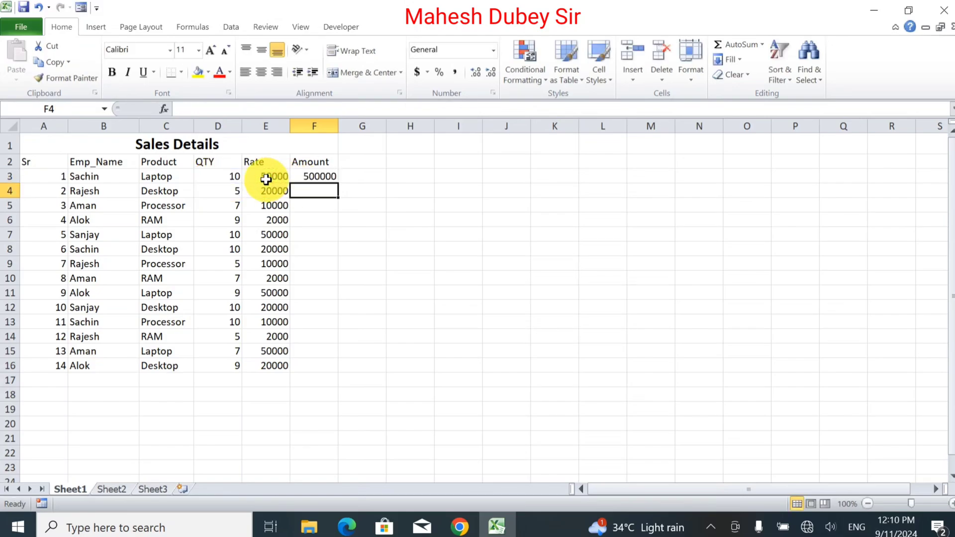
pyautogui.click(313, 180)
pyautogui.moveTo(341, 184); pyautogui.dragTo(348, 373)
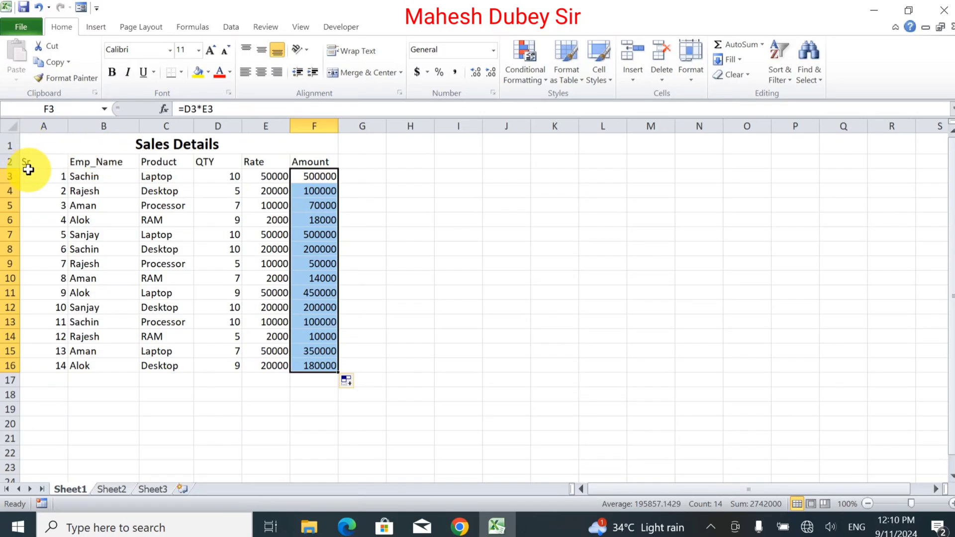
# Make the header row A2:F2 bold at font size 14 and enlarge the Sales Details title to size 18.
pyautogui.moveTo(28, 163); pyautogui.dragTo(304, 165)
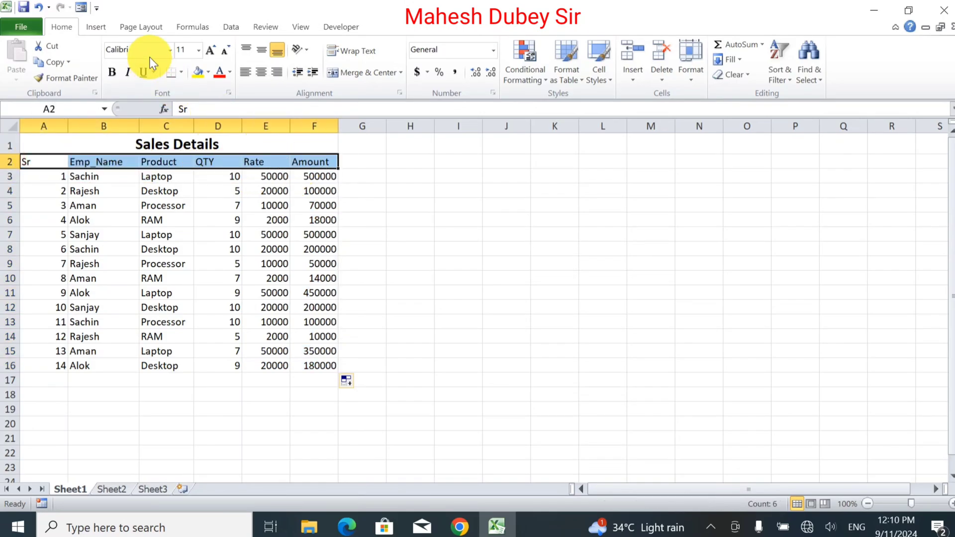
pyautogui.click(211, 50)
pyautogui.click(210, 50)
pyautogui.click(114, 72)
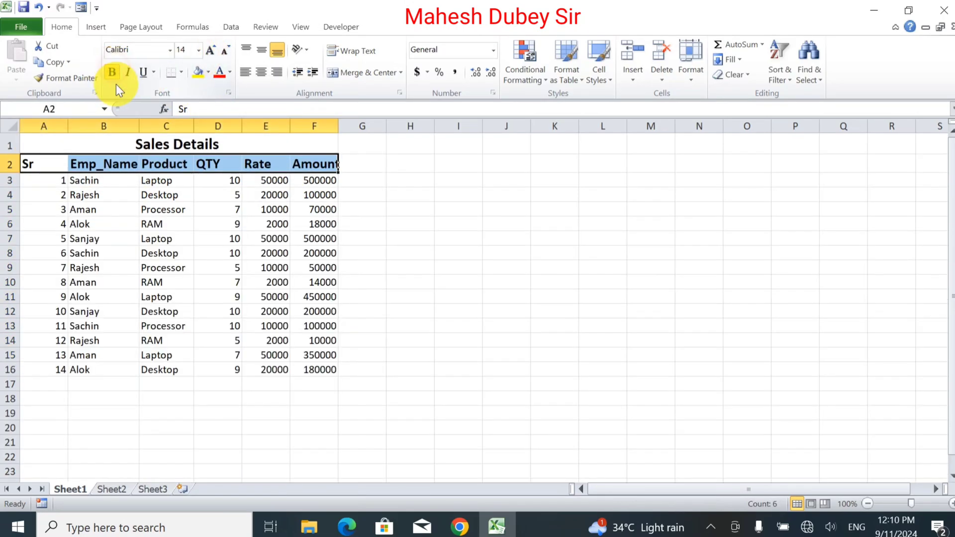
pyautogui.click(142, 144)
pyautogui.click(210, 50)
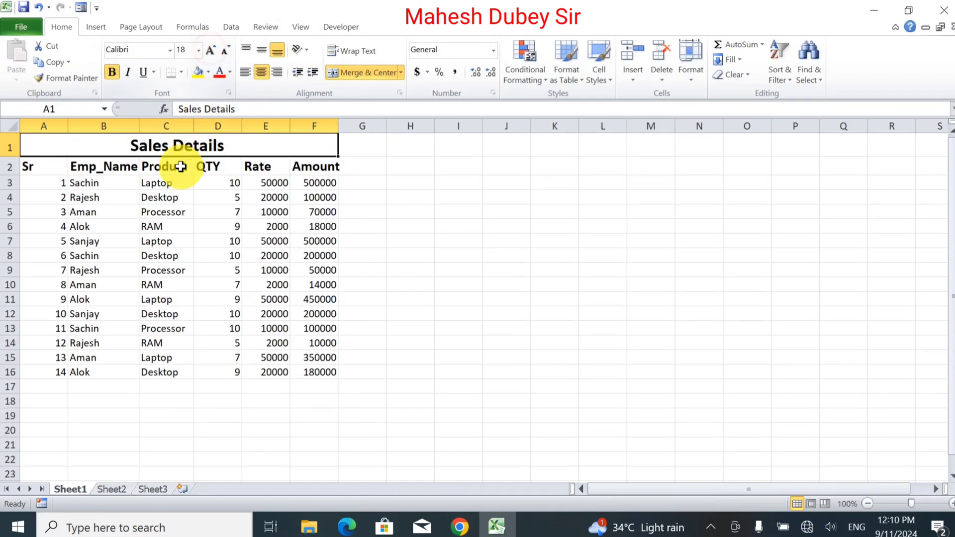
# Apply all borders to the table range A2:F16.
pyautogui.moveTo(38, 182); pyautogui.dragTo(315, 376)
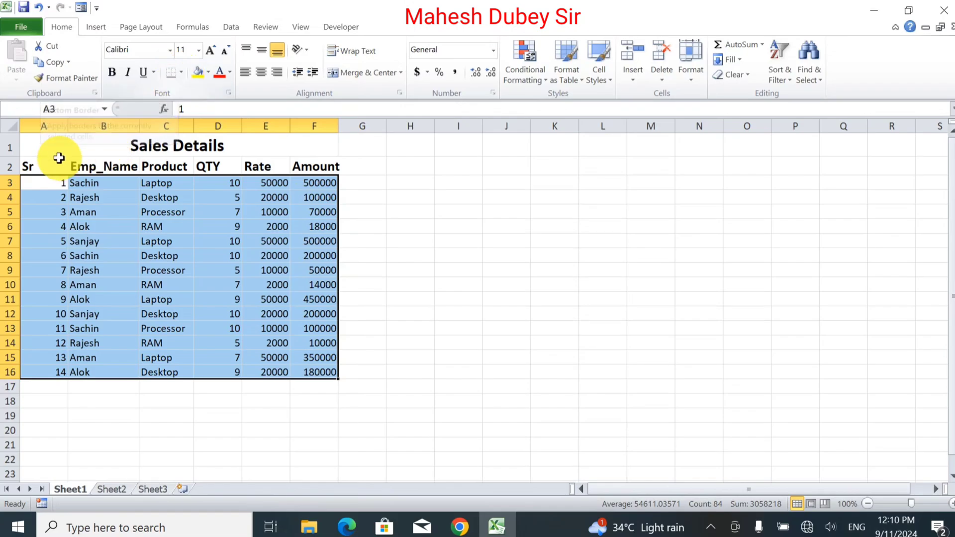
pyautogui.moveTo(52, 167); pyautogui.dragTo(318, 371)
pyautogui.click(181, 73)
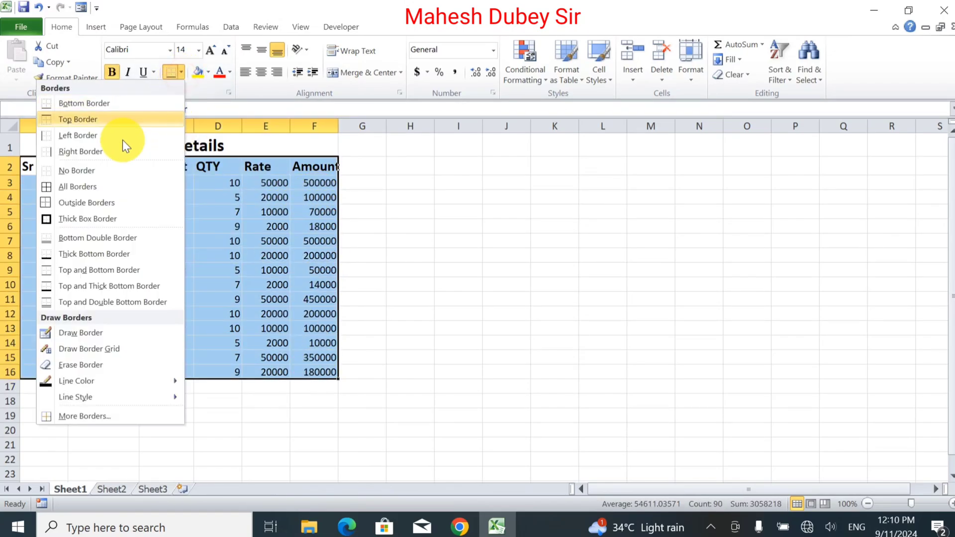
pyautogui.click(124, 186)
pyautogui.click(247, 195)
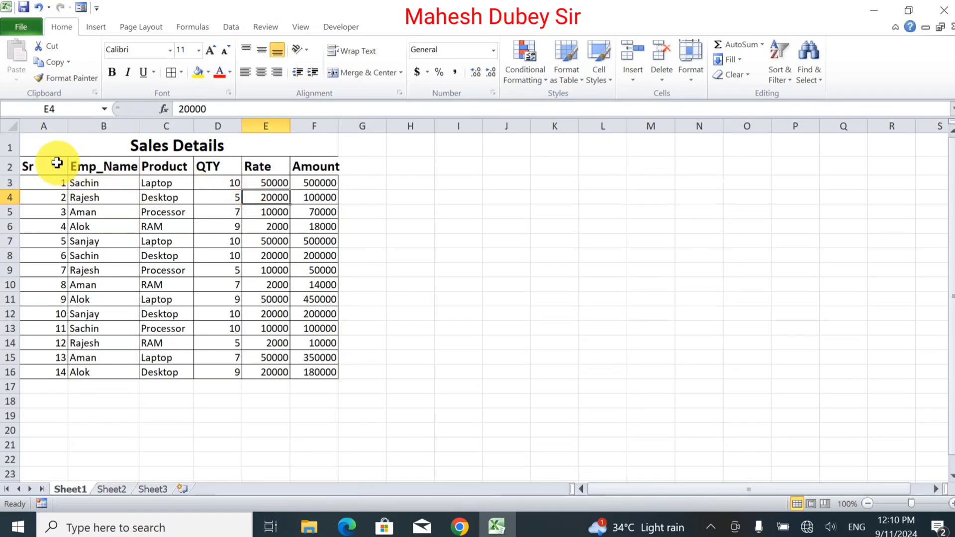
# Narrow column A, slightly widen column F, and centre the Sr, QTY, Rate and Amount values horizontally and vertically.
pyautogui.moveTo(72, 130); pyautogui.dragTo(53, 128)
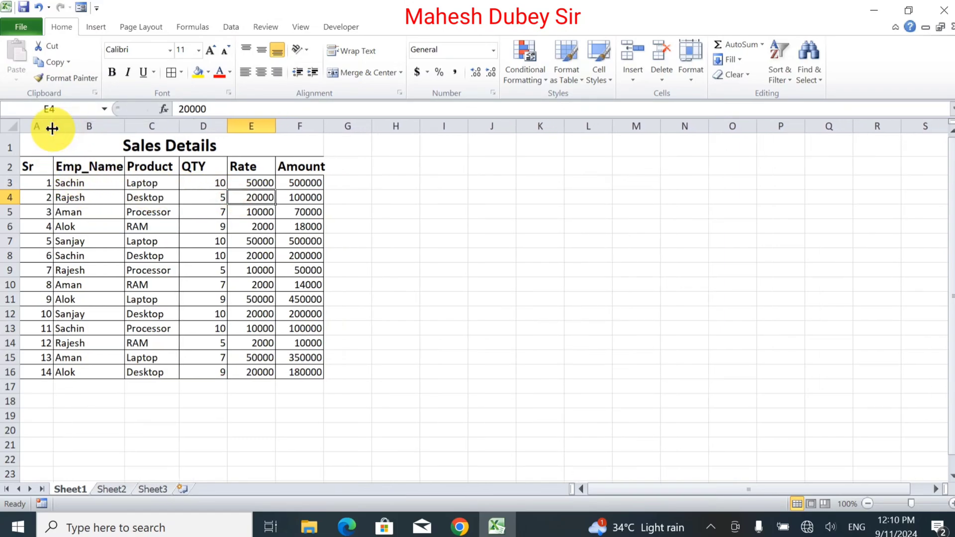
pyautogui.moveTo(37, 185); pyautogui.dragTo(43, 381)
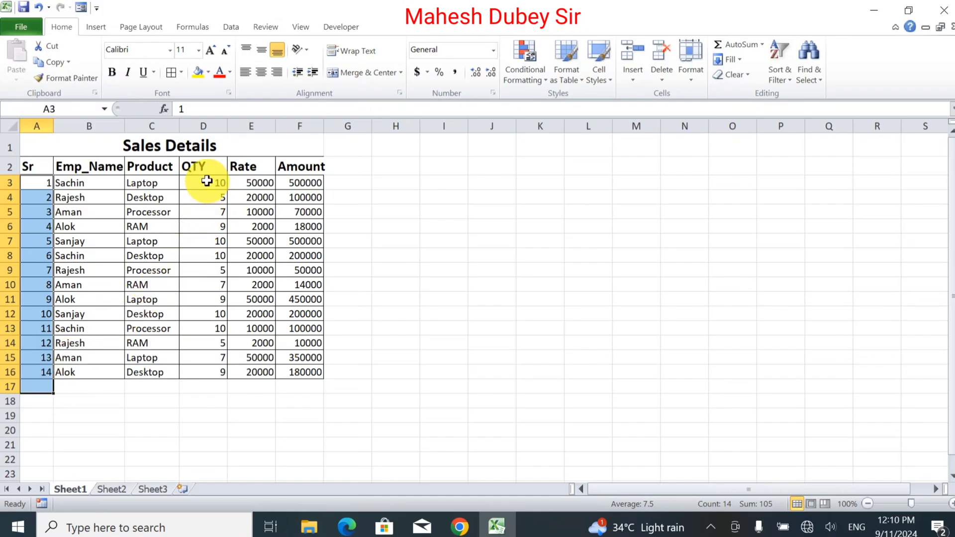
pyautogui.moveTo(205, 182); pyautogui.dragTo(317, 387)
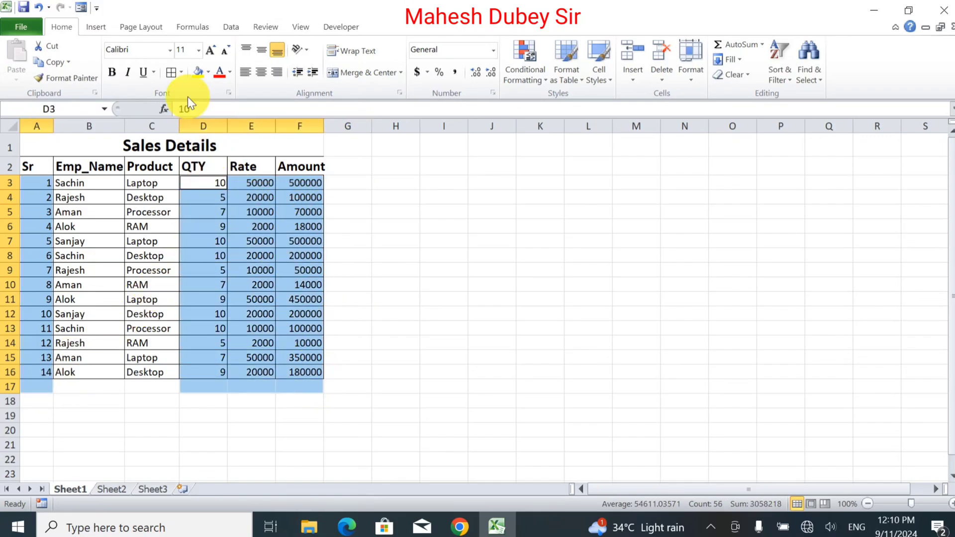
pyautogui.click(260, 72)
pyautogui.click(260, 50)
pyautogui.click(300, 226)
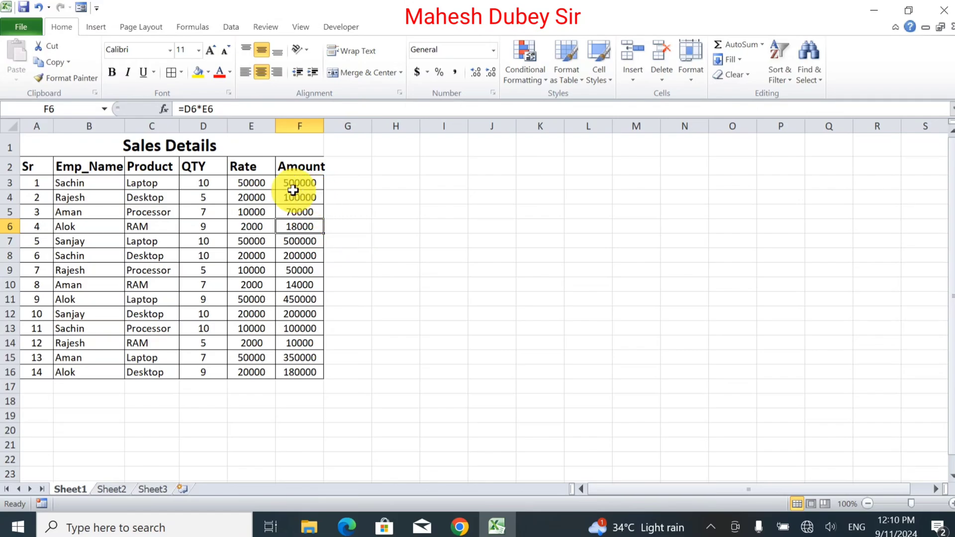
pyautogui.moveTo(330, 120); pyautogui.dragTo(335, 120)
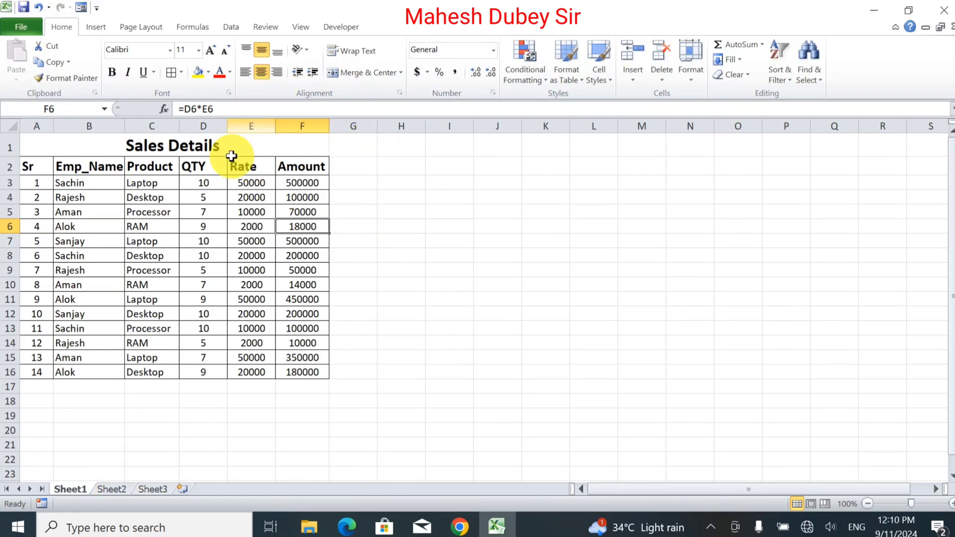
# Create a PivotTable from the range Sheet1!$A$2:$F$16 on a new worksheet and display its field list.
pyautogui.click(143, 201)
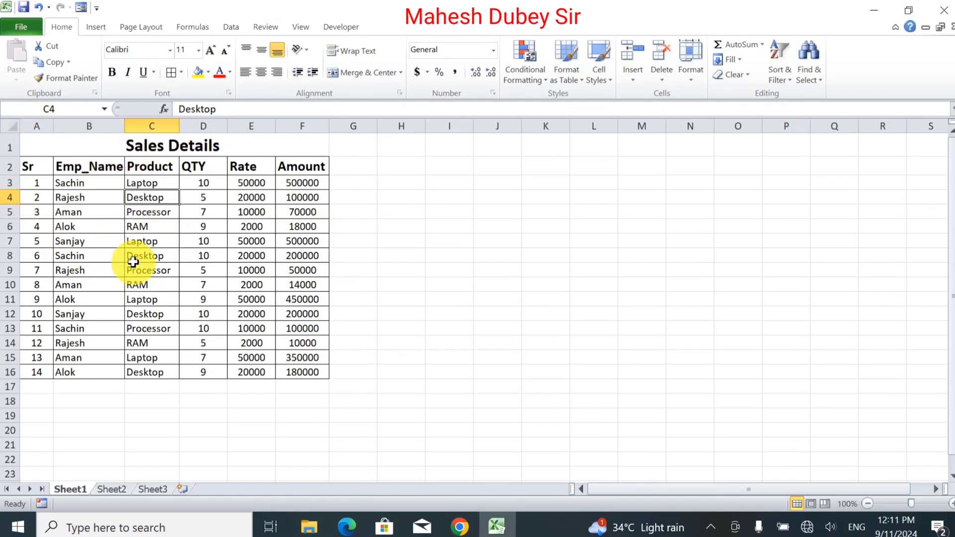
pyautogui.click(134, 215)
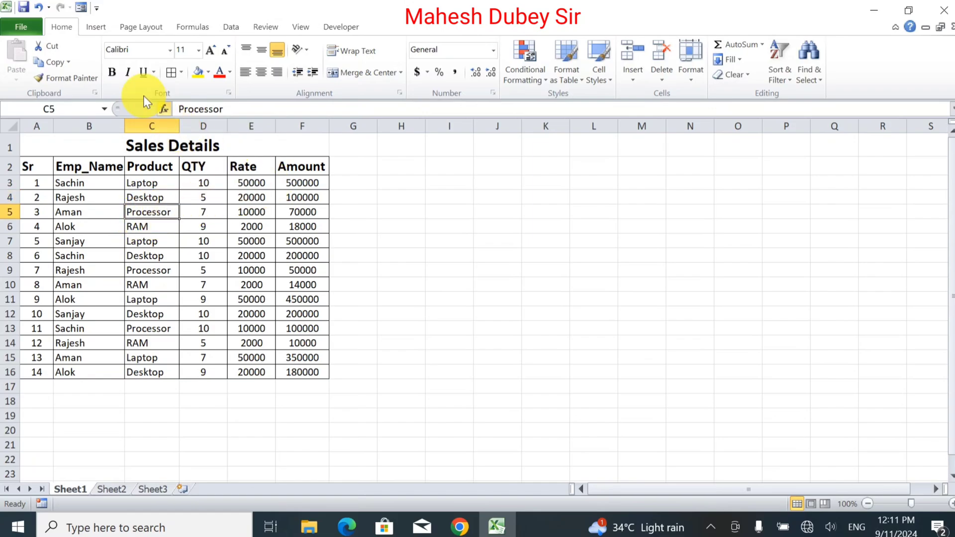
pyautogui.click(96, 24)
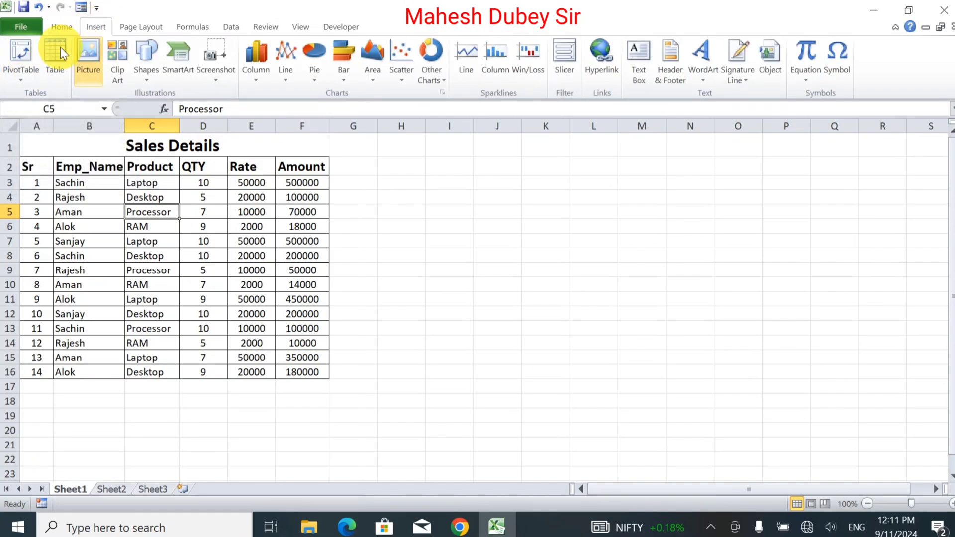
pyautogui.click(12, 53)
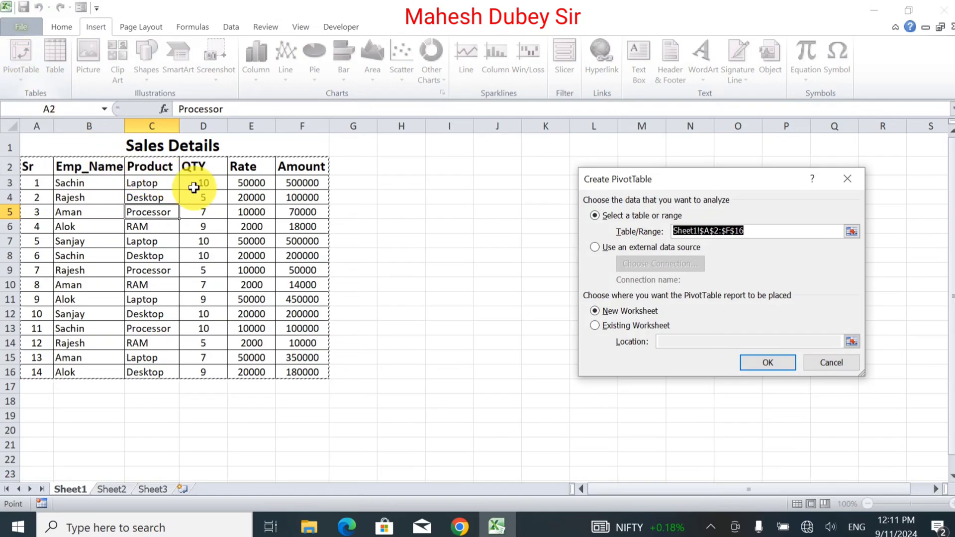
pyautogui.moveTo(666, 181); pyautogui.dragTo(688, 147)
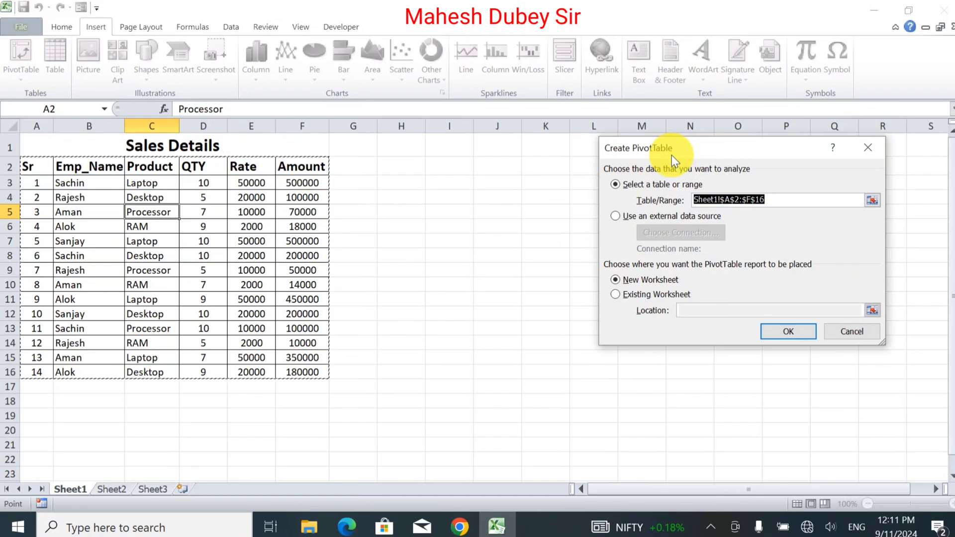
pyautogui.click(778, 204)
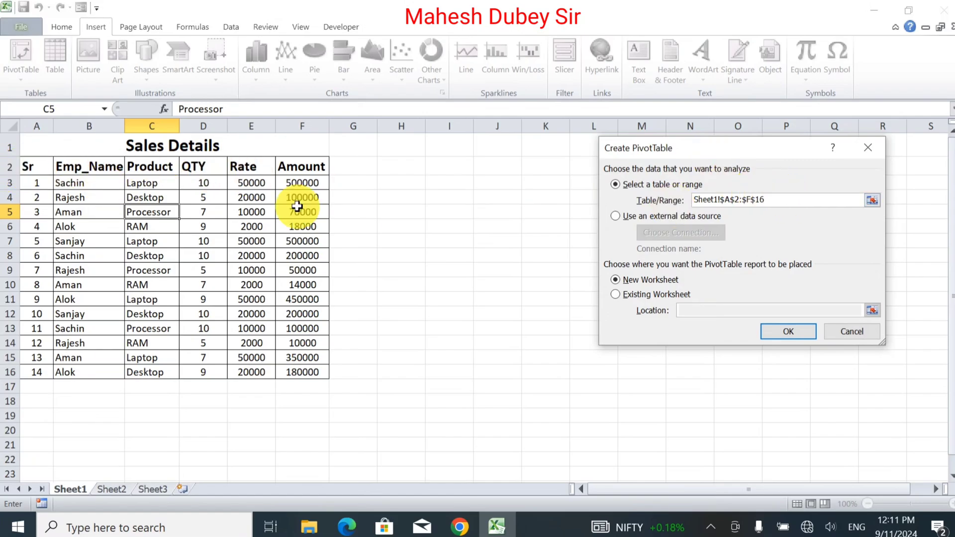
pyautogui.moveTo(767, 200); pyautogui.dragTo(638, 167)
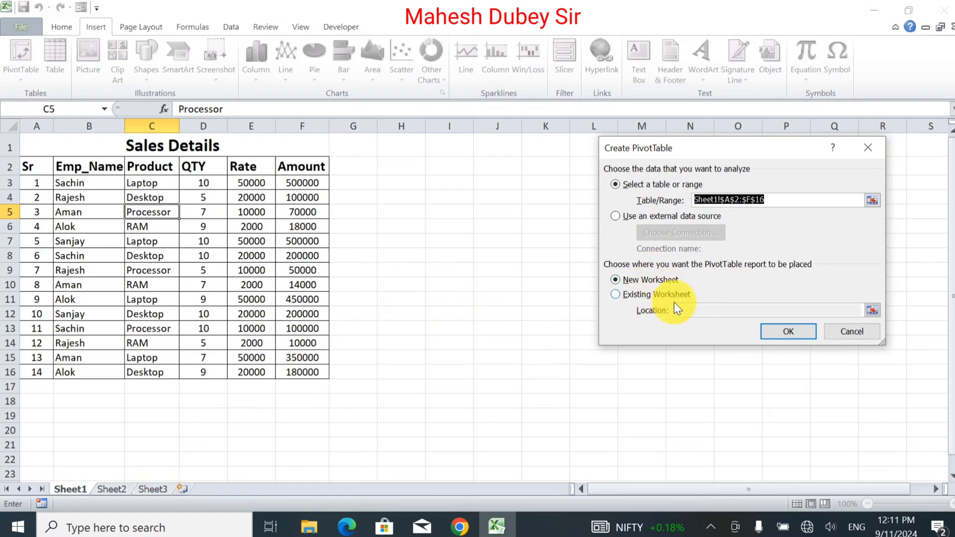
pyautogui.click(786, 335)
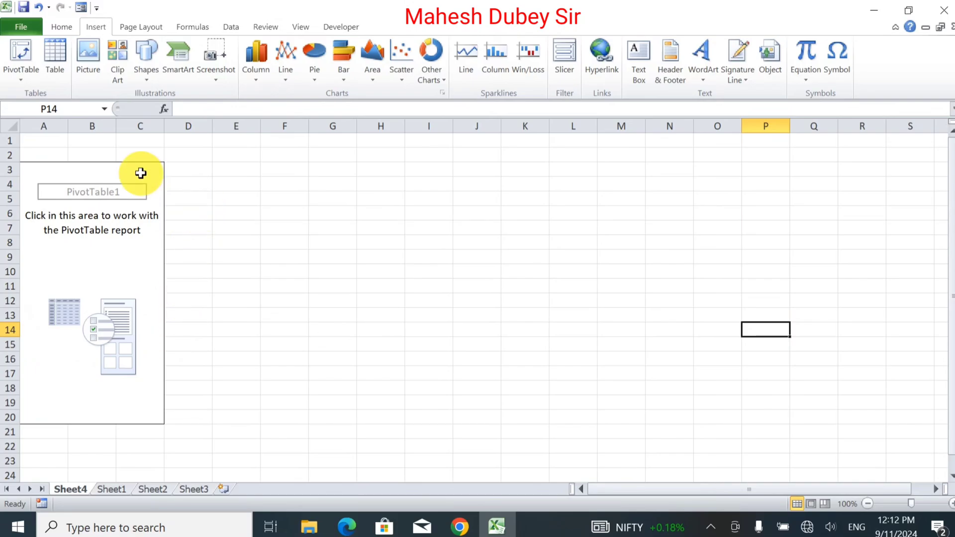
pyautogui.click(111, 242)
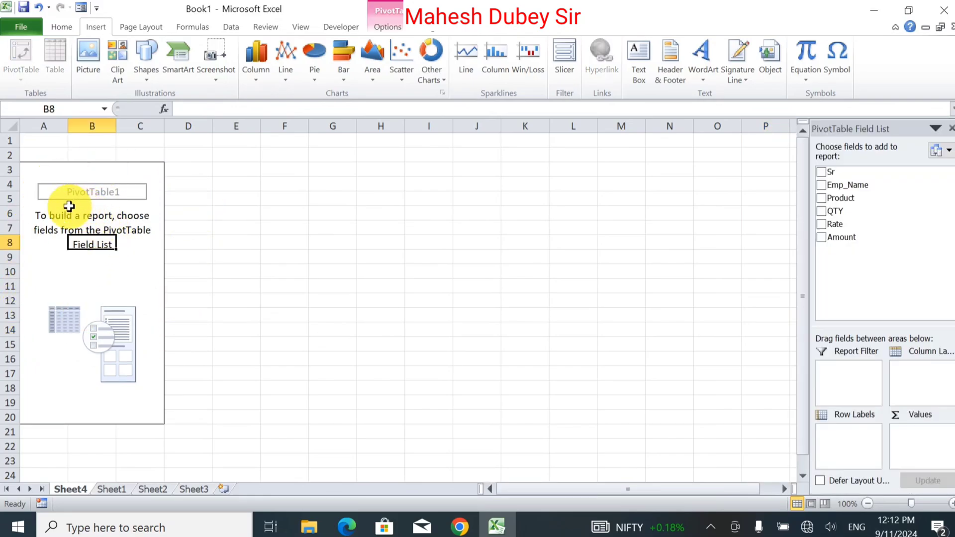
# Review the Sales Details source table on Sheet1 and return to the empty PivotTable on Sheet4.
pyautogui.click(46, 284)
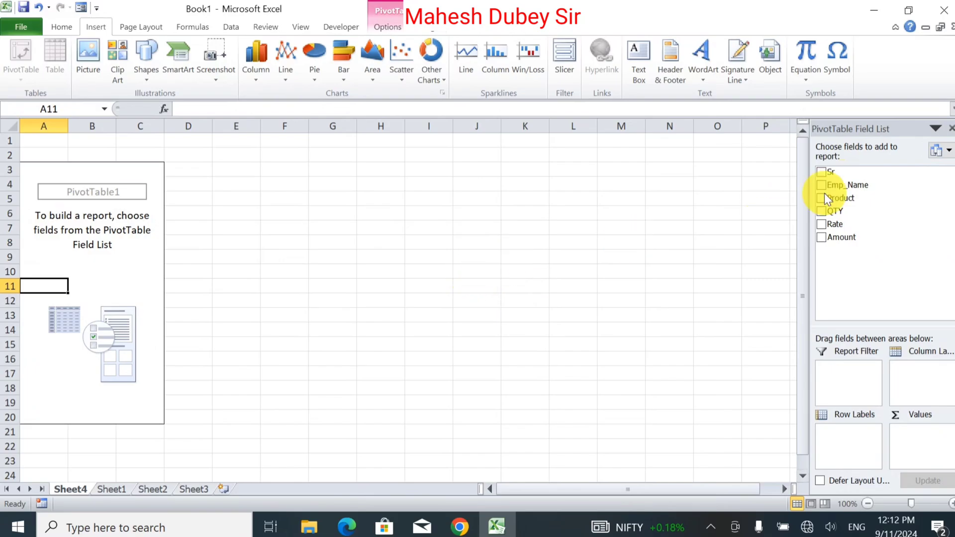
pyautogui.click(430, 231)
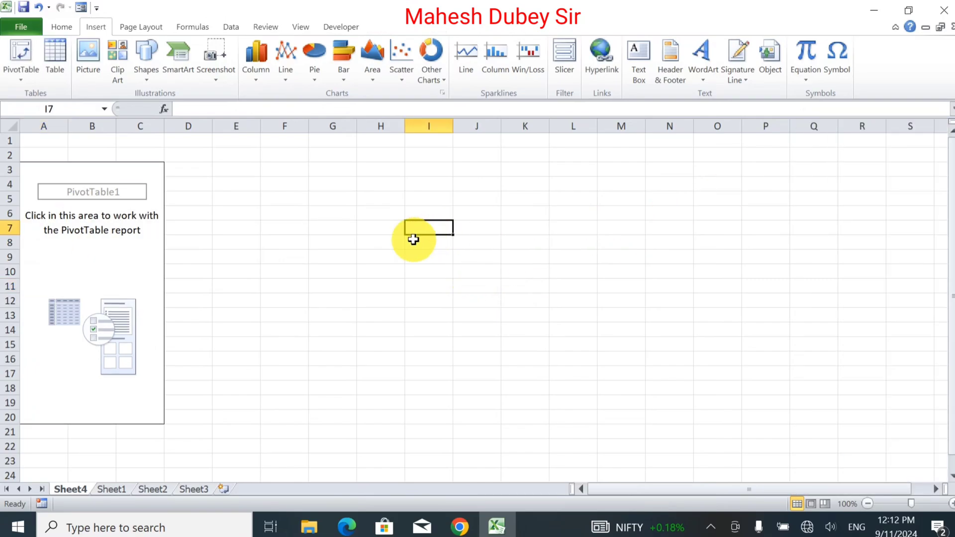
pyautogui.click(100, 270)
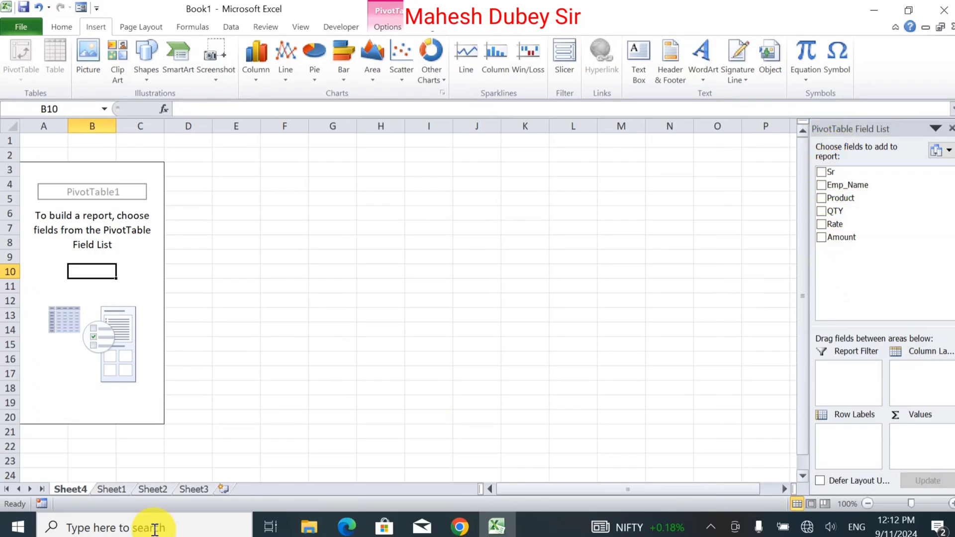
pyautogui.click(111, 490)
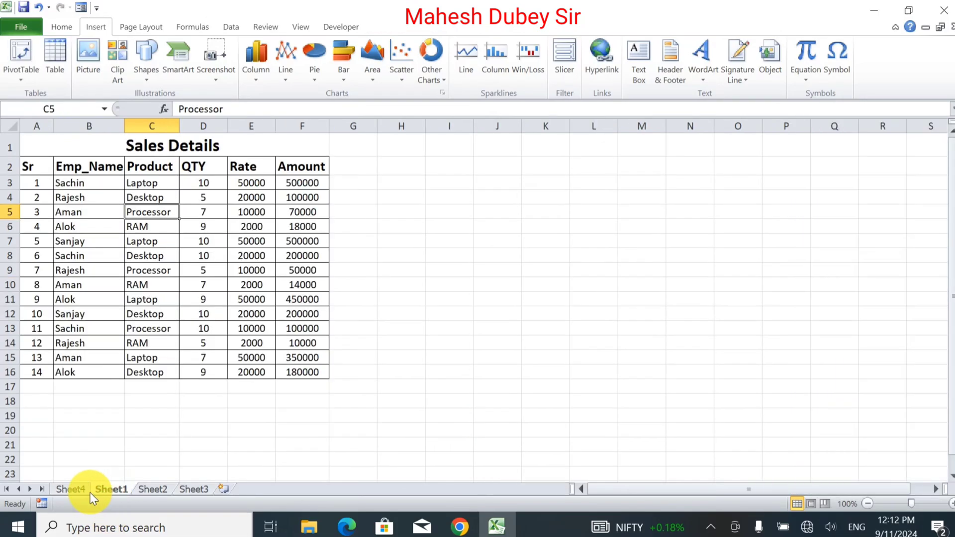
pyautogui.click(75, 490)
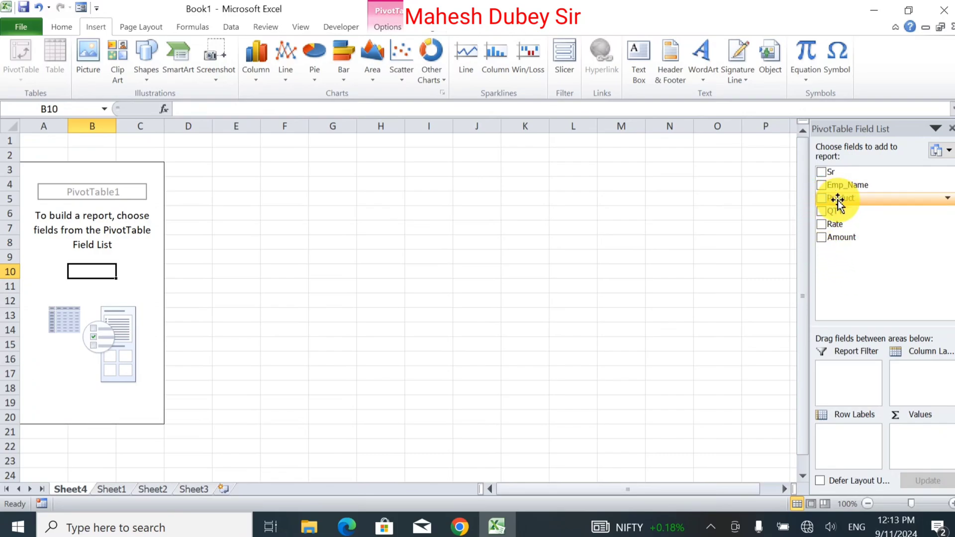
# Place the Product field in the PivotTable's report filter and add Emp_Name as the row labels.
pyautogui.moveTo(839, 201); pyautogui.dragTo(849, 378)
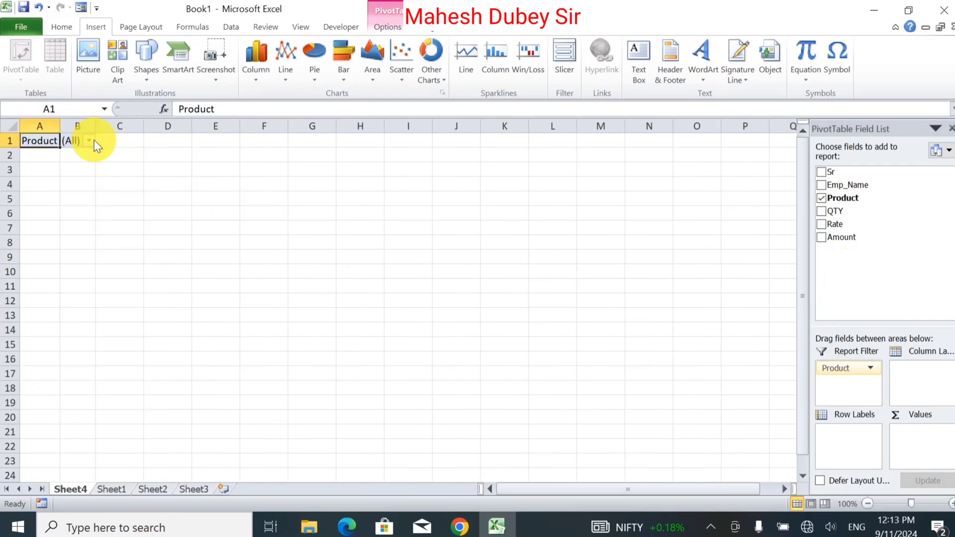
pyautogui.click(89, 141)
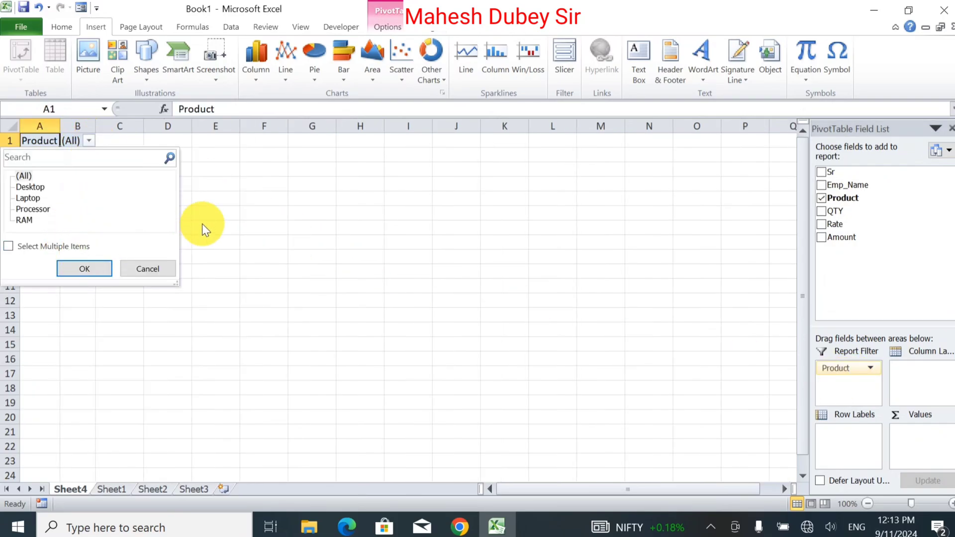
pyautogui.click(150, 271)
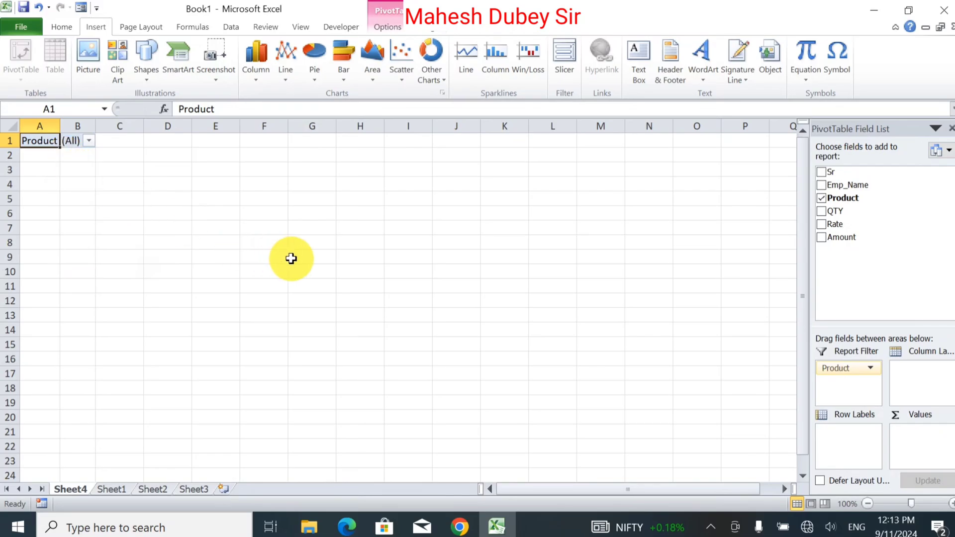
pyautogui.click(38, 172)
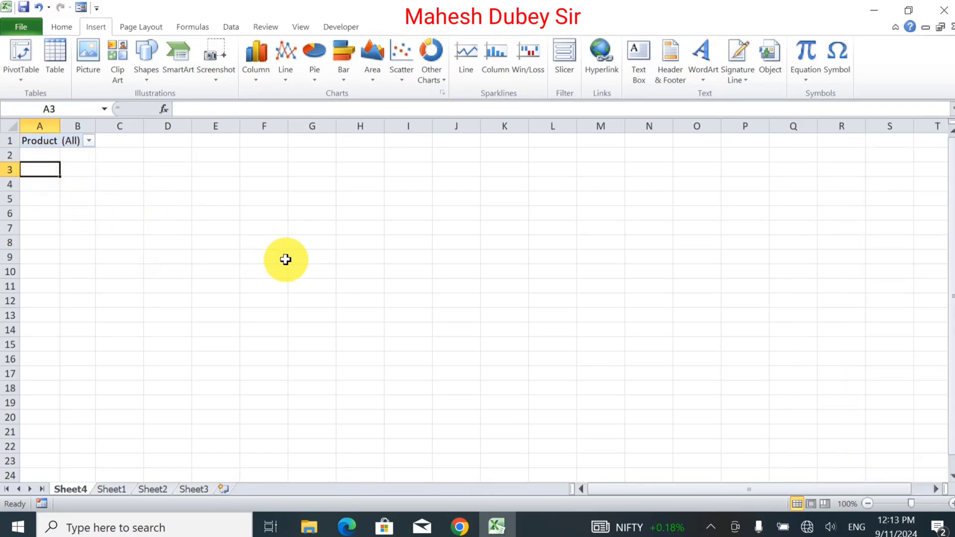
pyautogui.click(50, 141)
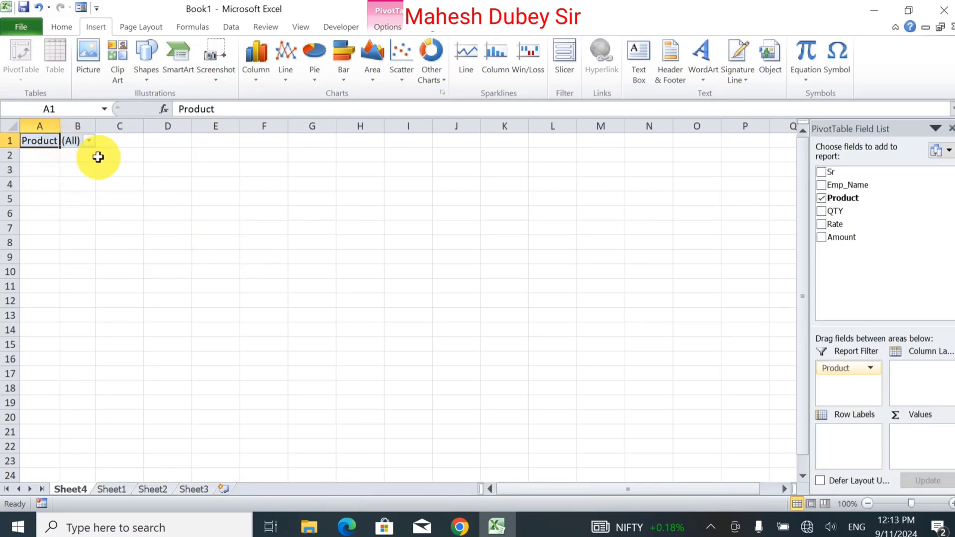
pyautogui.click(822, 185)
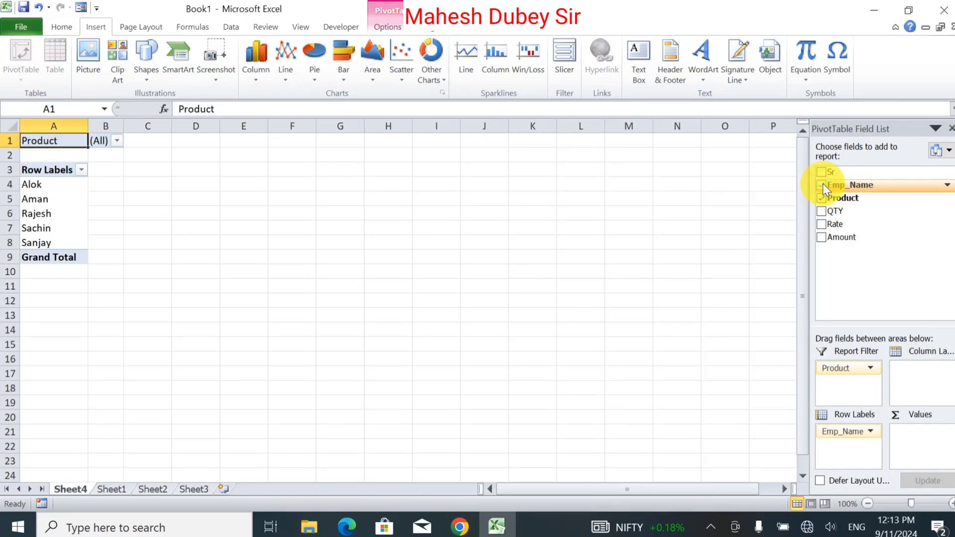
pyautogui.click(821, 198)
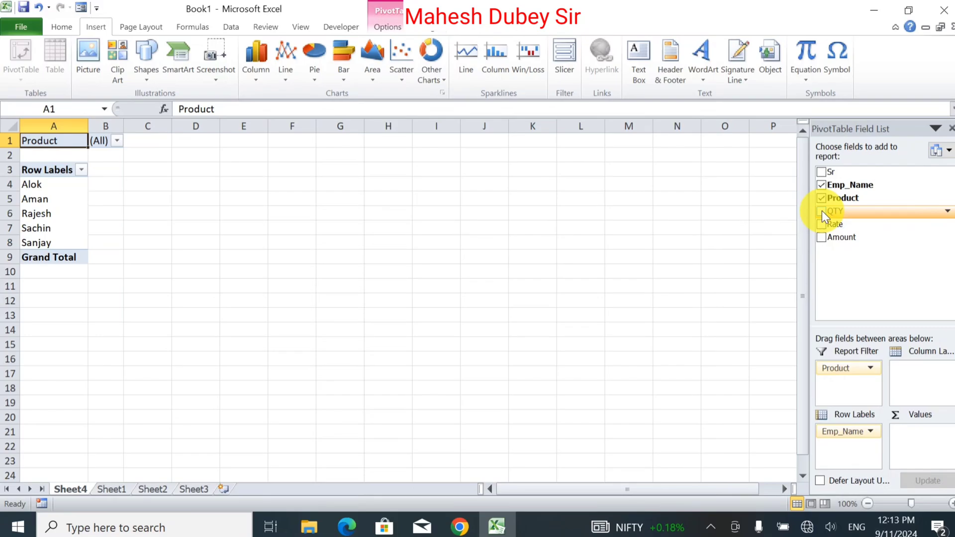
# Filter the PivotTable by Desktop, Laptop and RAM in turn, and reset the Product filter to (All).
pyautogui.click(116, 140)
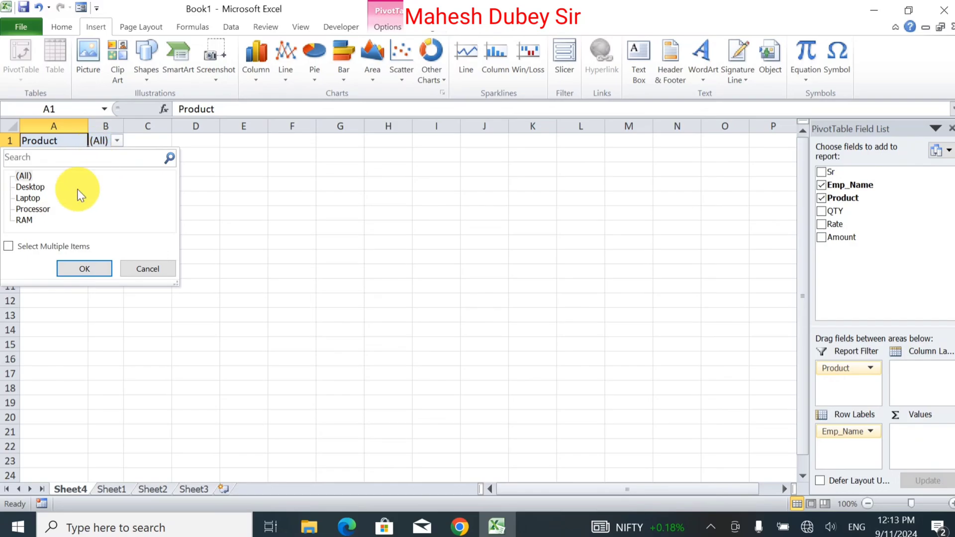
pyautogui.click(44, 187)
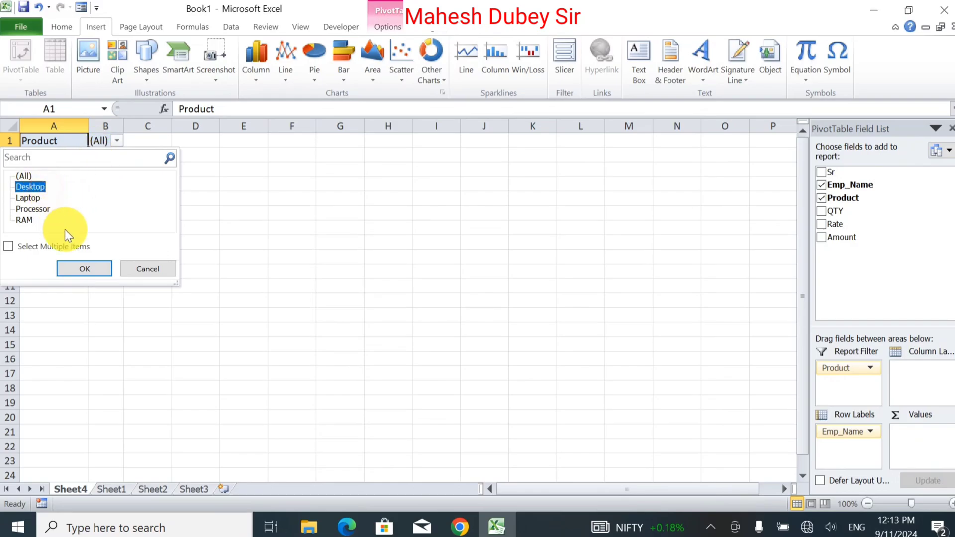
pyautogui.click(86, 269)
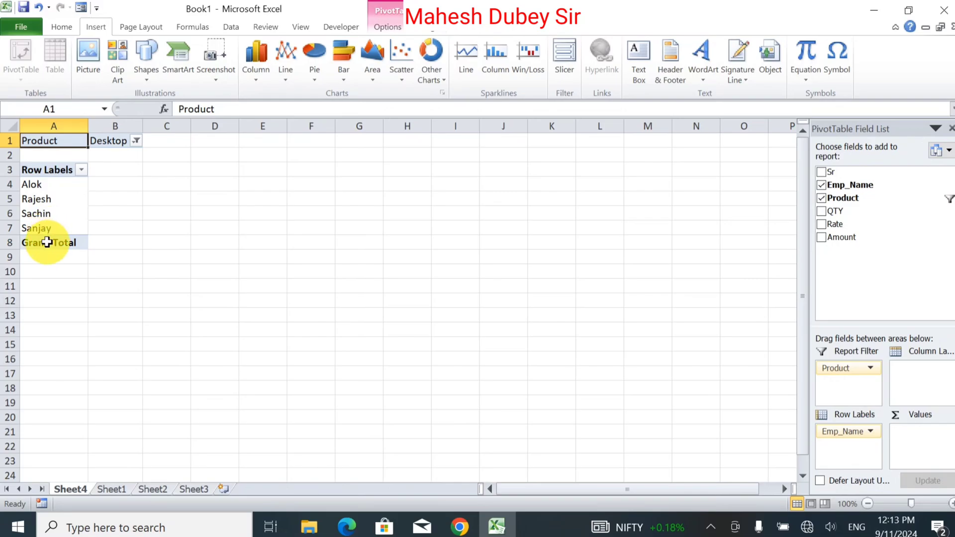
pyautogui.click(137, 142)
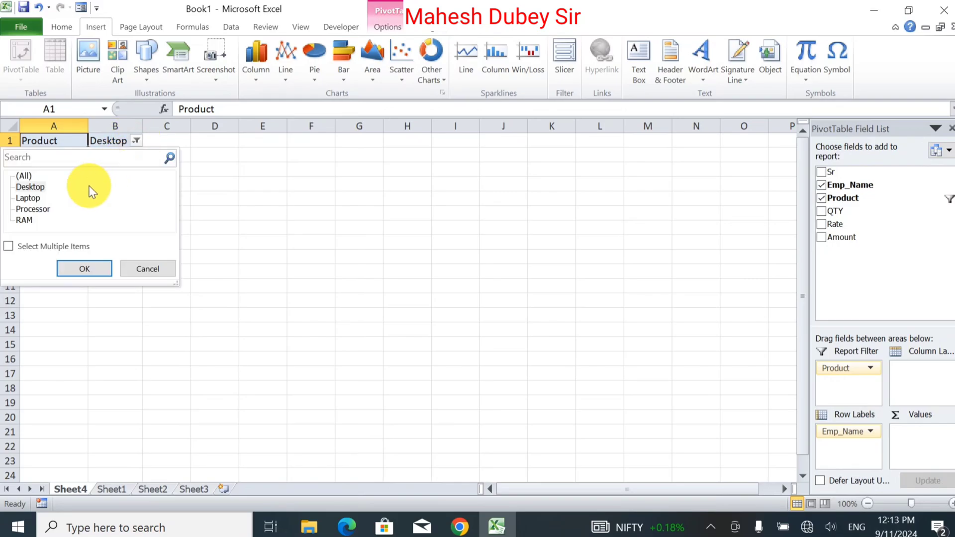
pyautogui.click(30, 198)
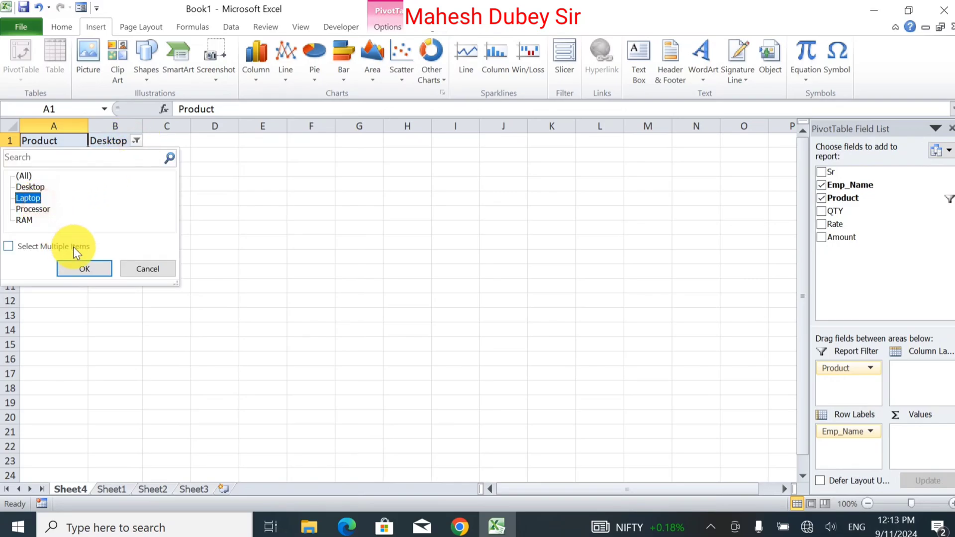
pyautogui.click(92, 267)
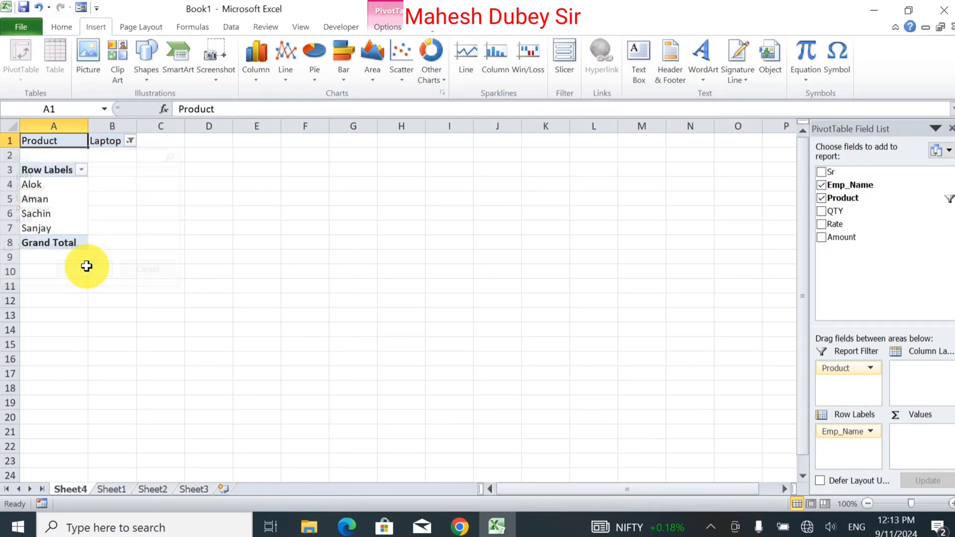
pyautogui.click(130, 140)
pyautogui.click(34, 219)
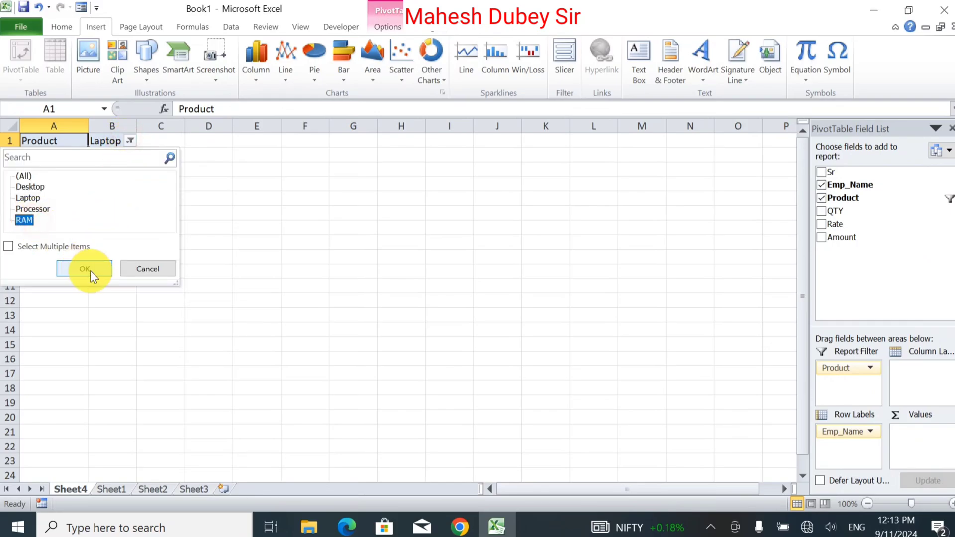
pyautogui.click(95, 274)
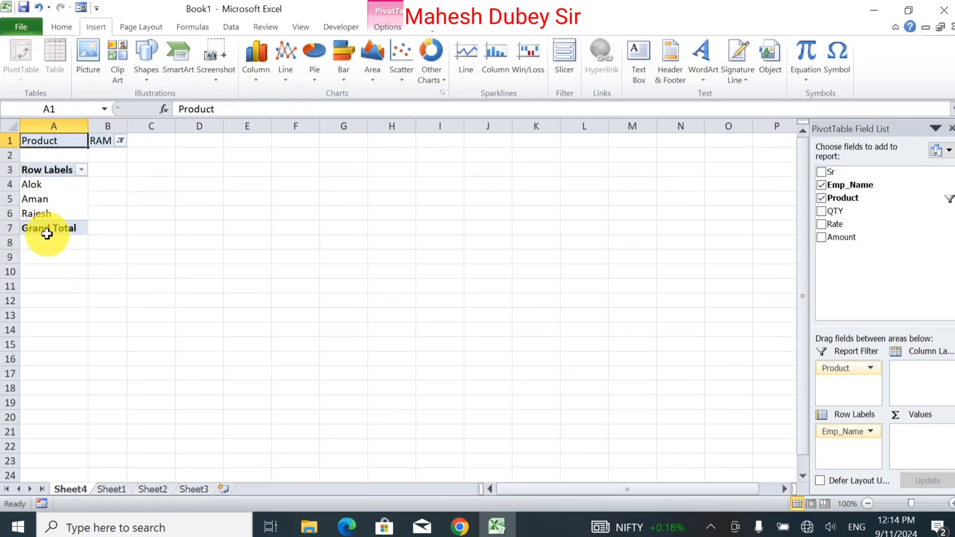
pyautogui.click(120, 141)
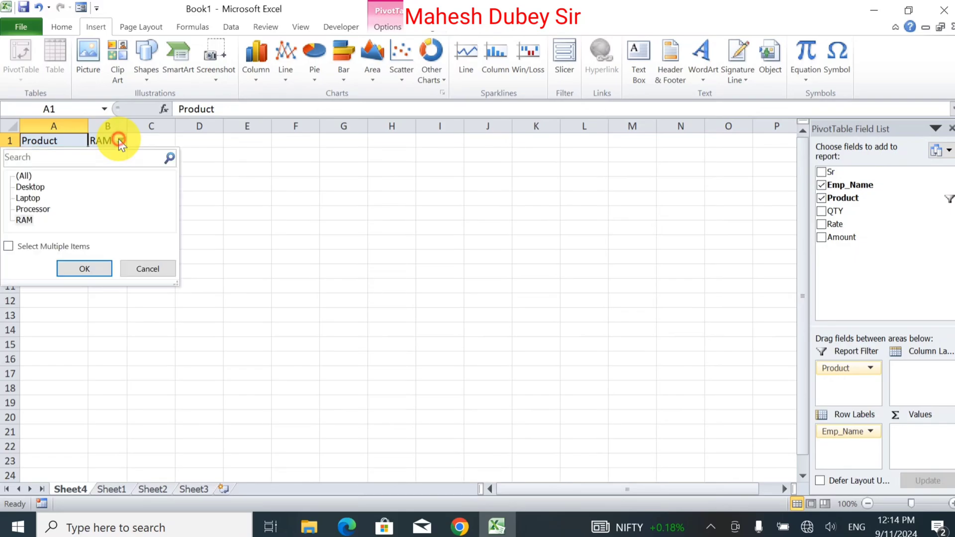
pyautogui.click(29, 176)
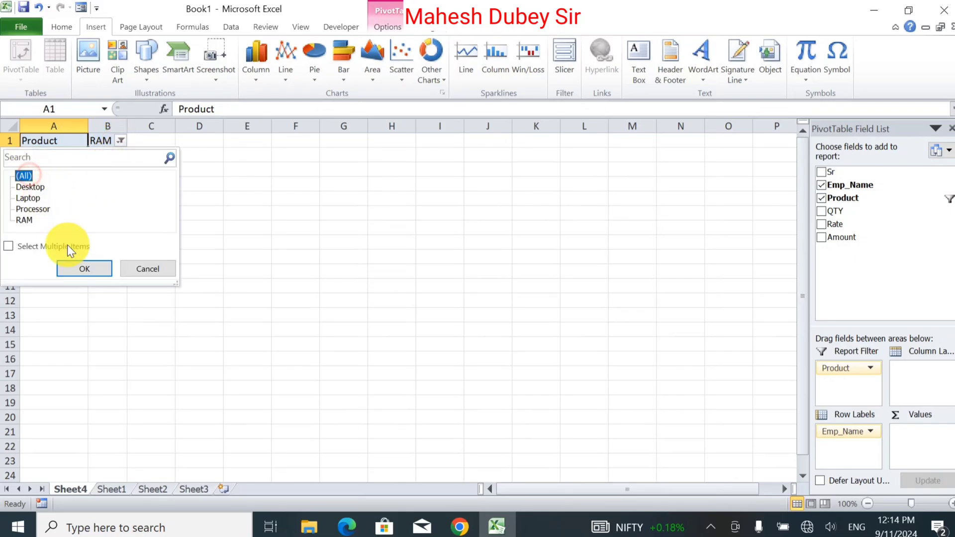
pyautogui.click(76, 271)
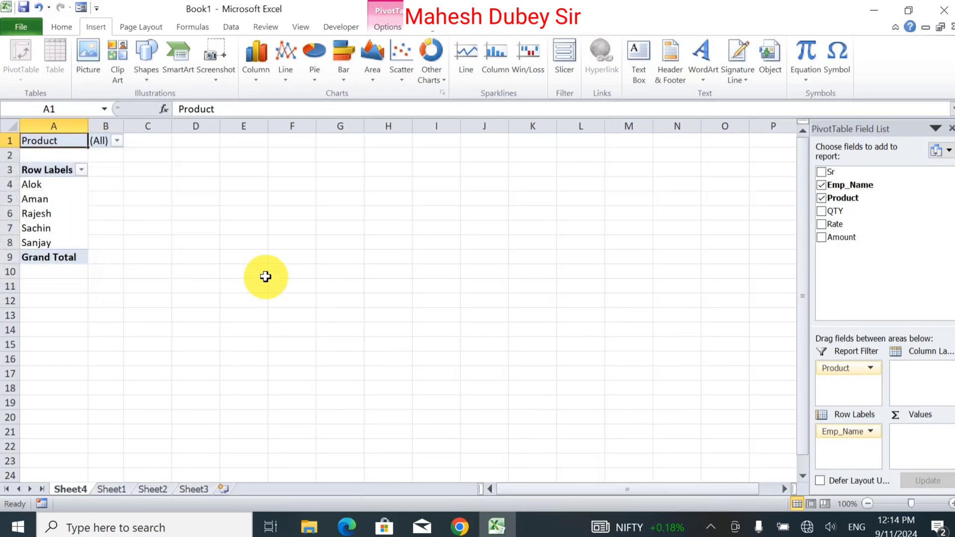
# Add QTY to the PivotTable as summed values and set the Product filter to Desktop.
pyautogui.click(822, 211)
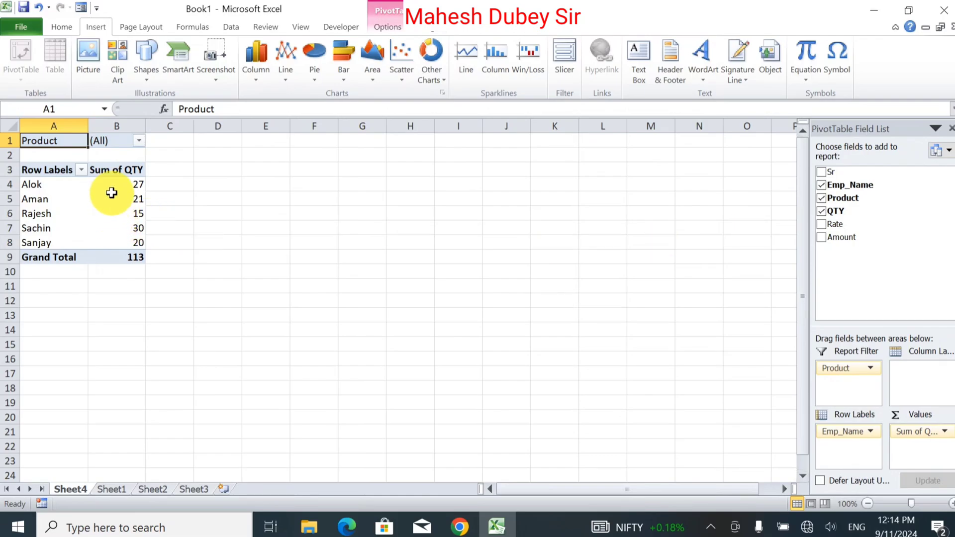
pyautogui.click(140, 141)
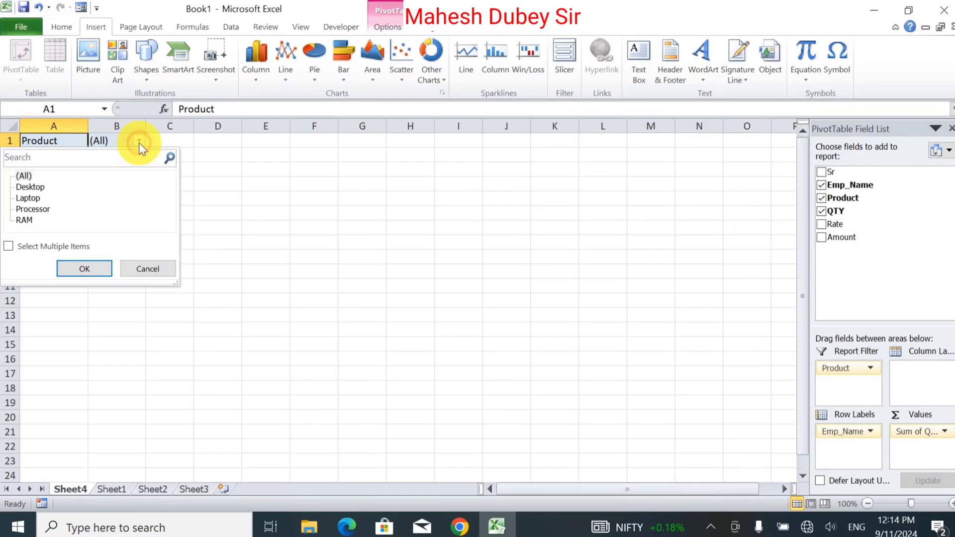
pyautogui.click(30, 187)
pyautogui.click(90, 269)
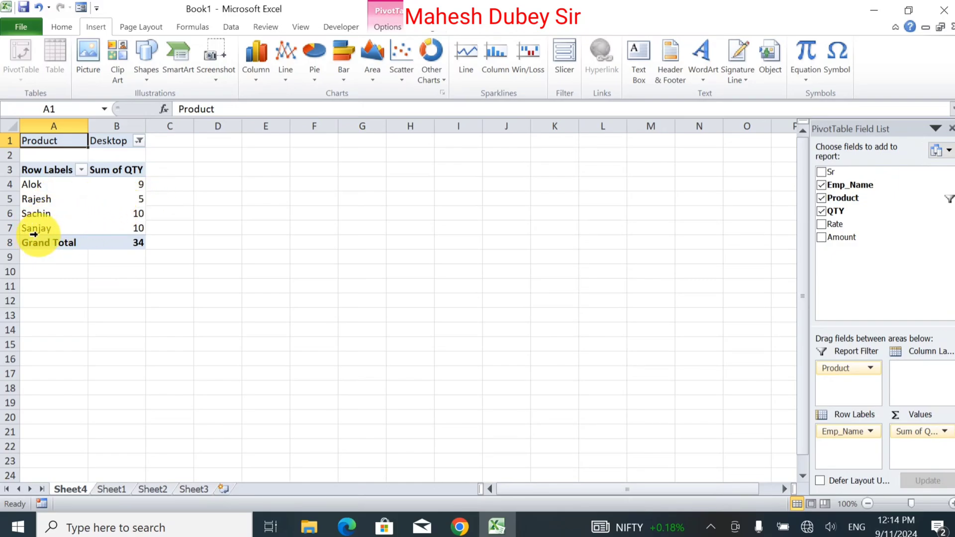
# Switch the Product filter to Laptop and RAM in turn to check the quantities, and reset it to (All).
pyautogui.click(140, 141)
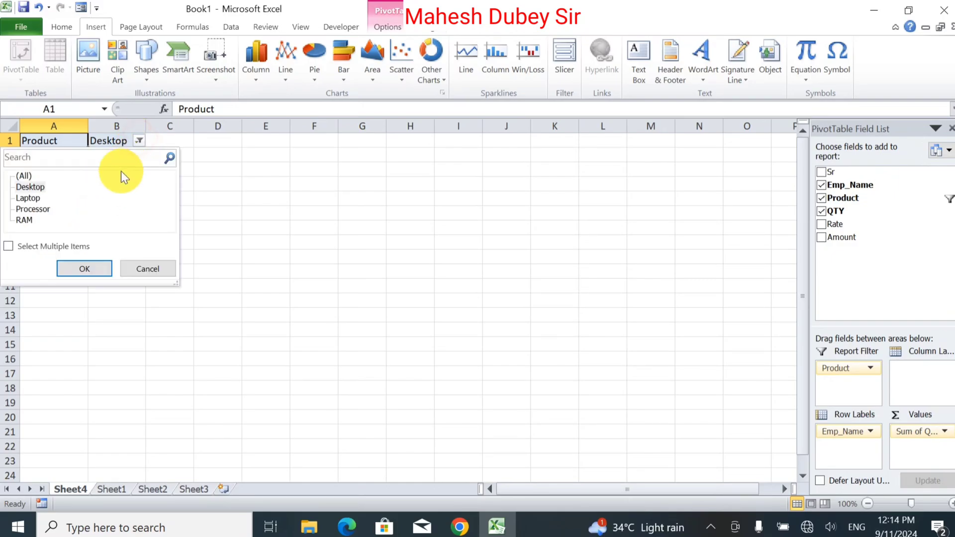
pyautogui.click(29, 198)
pyautogui.click(84, 269)
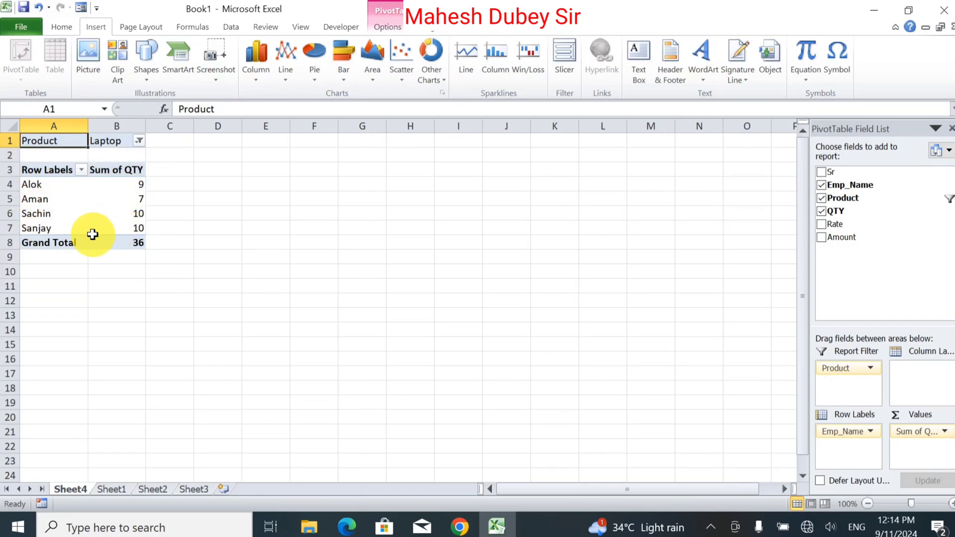
pyautogui.click(140, 142)
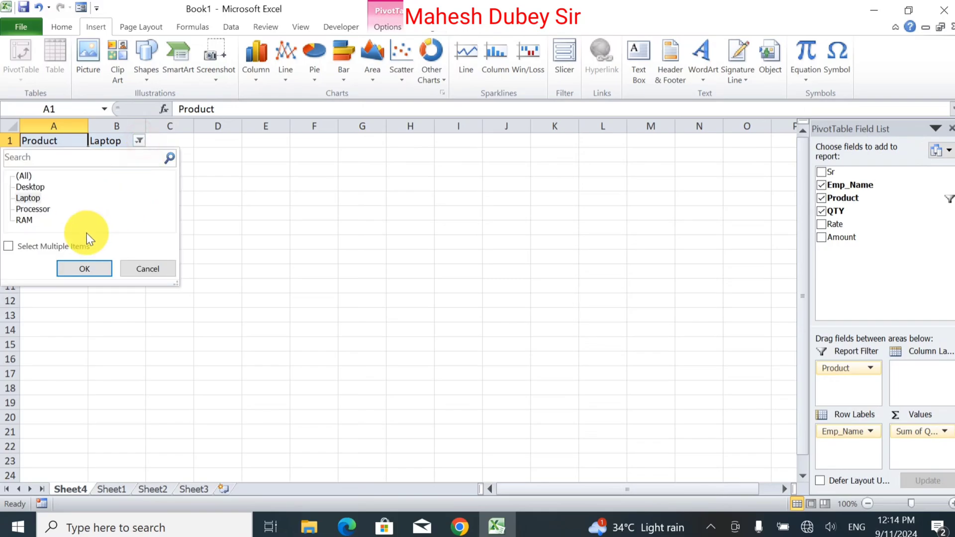
pyautogui.click(85, 270)
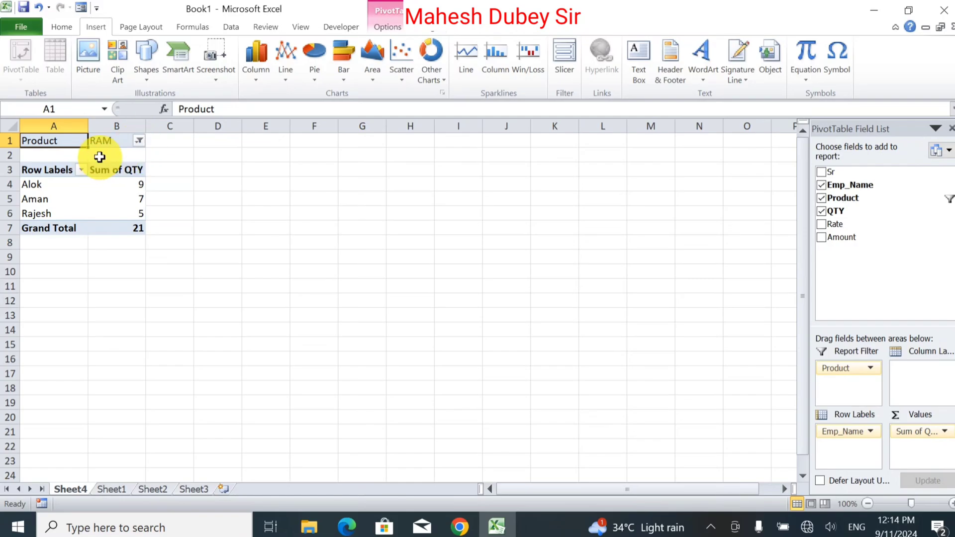
pyautogui.click(139, 141)
pyautogui.click(23, 176)
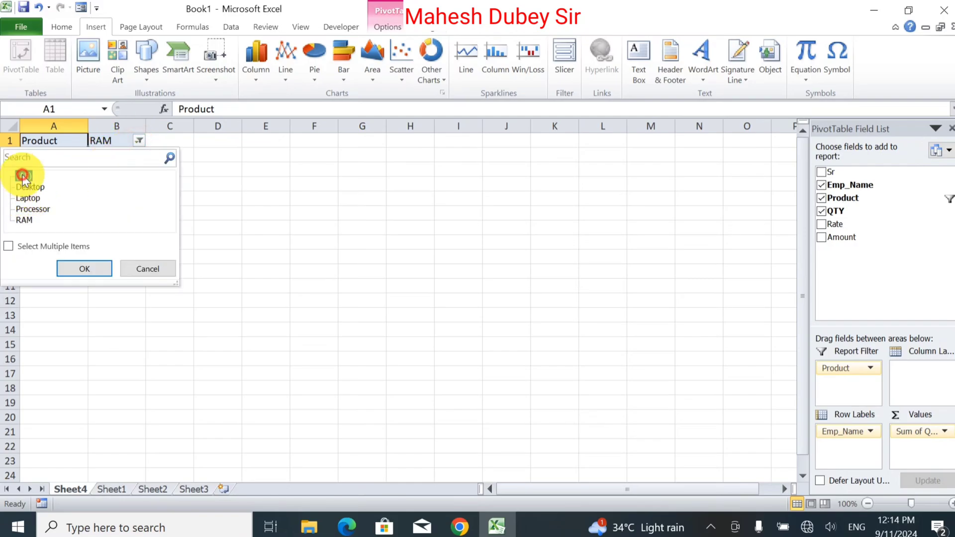
pyautogui.click(85, 268)
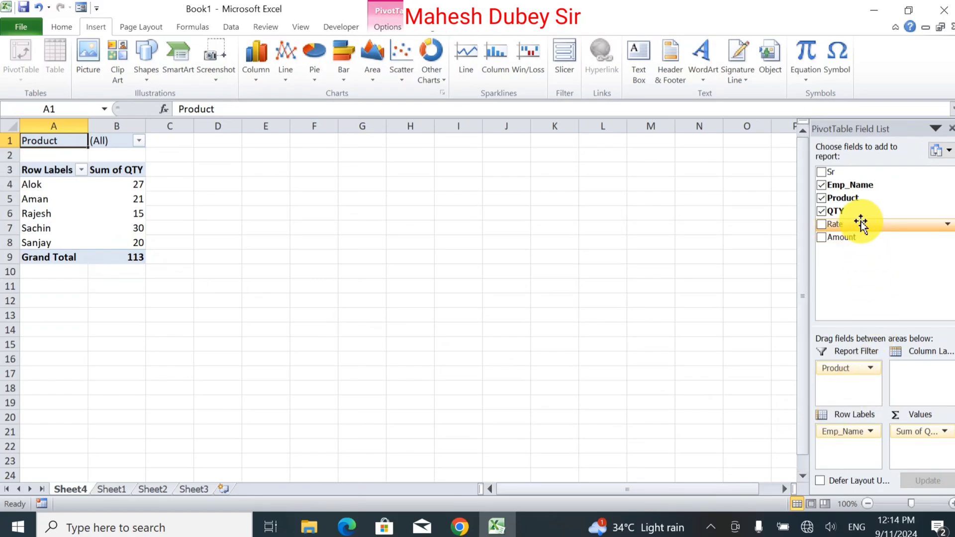
# Add Rate to the PivotTable as summed values and set the Product filter to Processor.
pyautogui.click(822, 224)
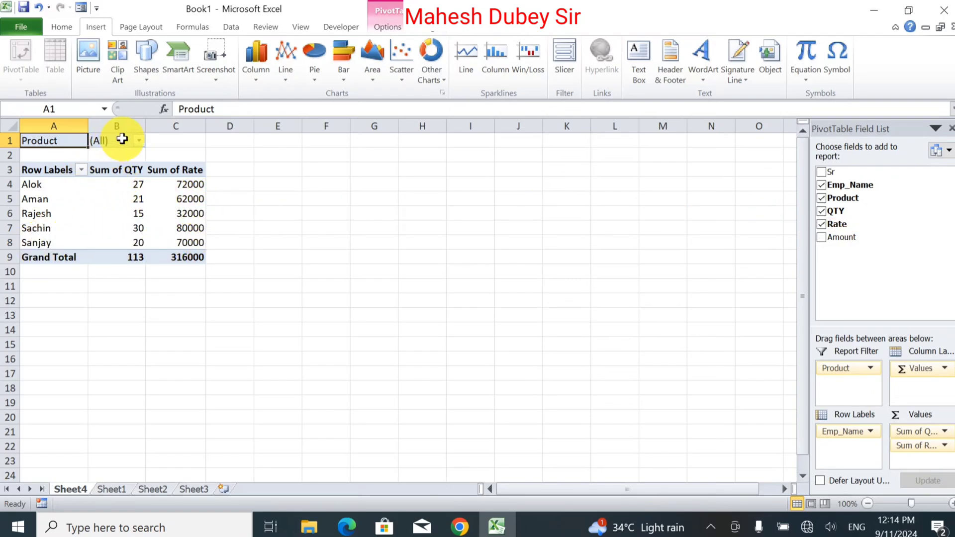
pyautogui.click(139, 141)
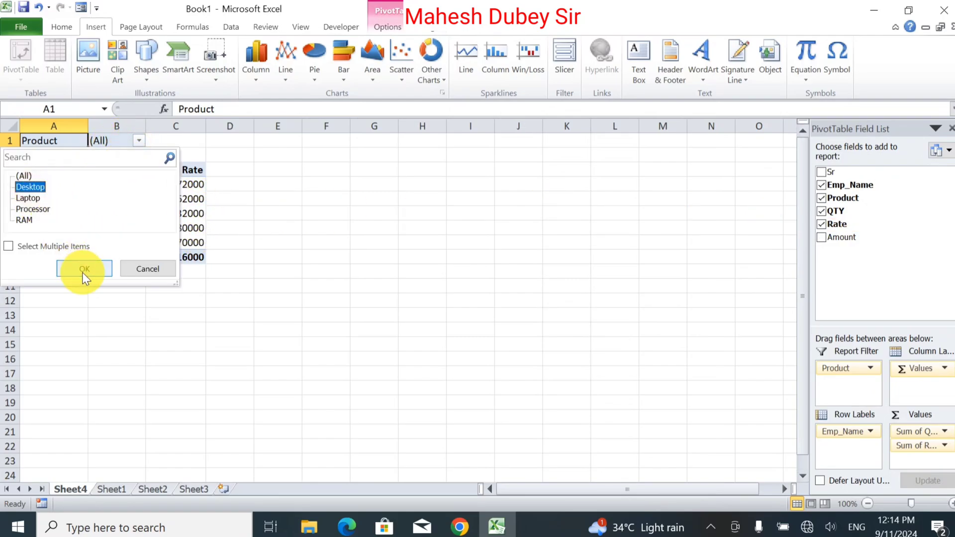
pyautogui.click(33, 209)
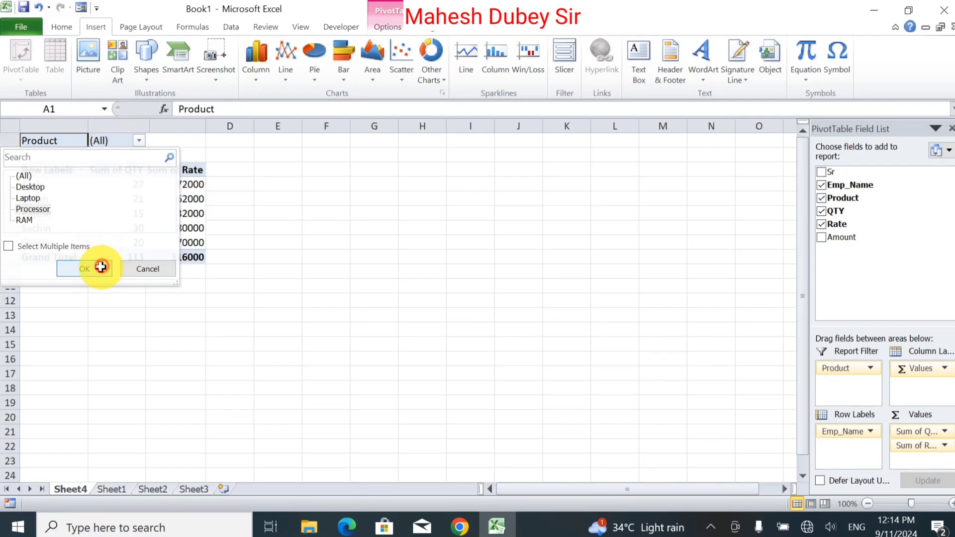
pyautogui.click(100, 258)
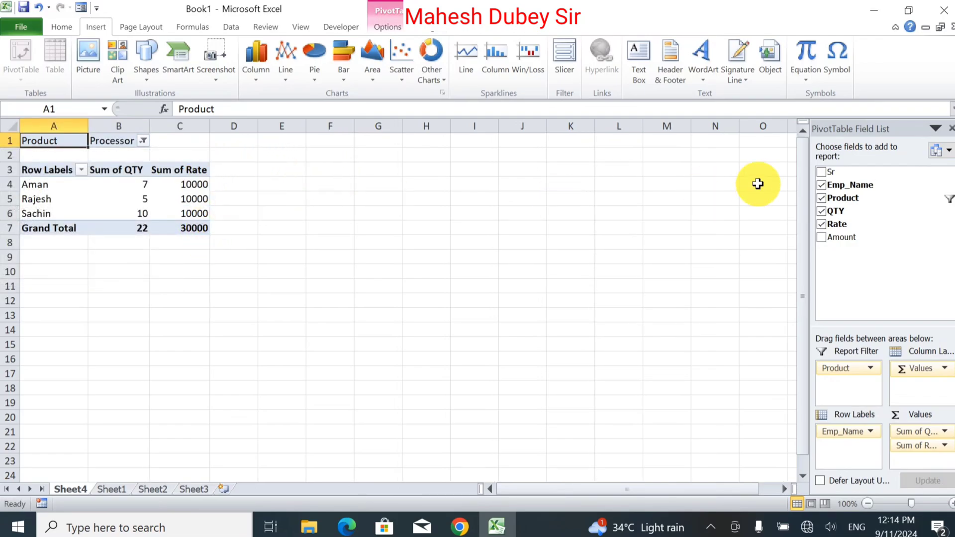
# Add Amount to the PivotTable as summed values and reset the Product filter to (All).
pyautogui.click(820, 239)
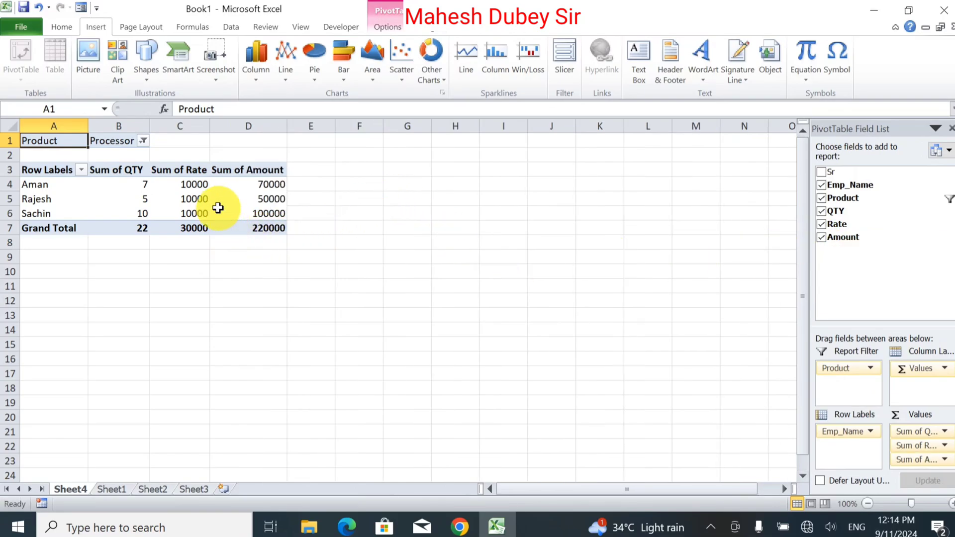
pyautogui.click(143, 142)
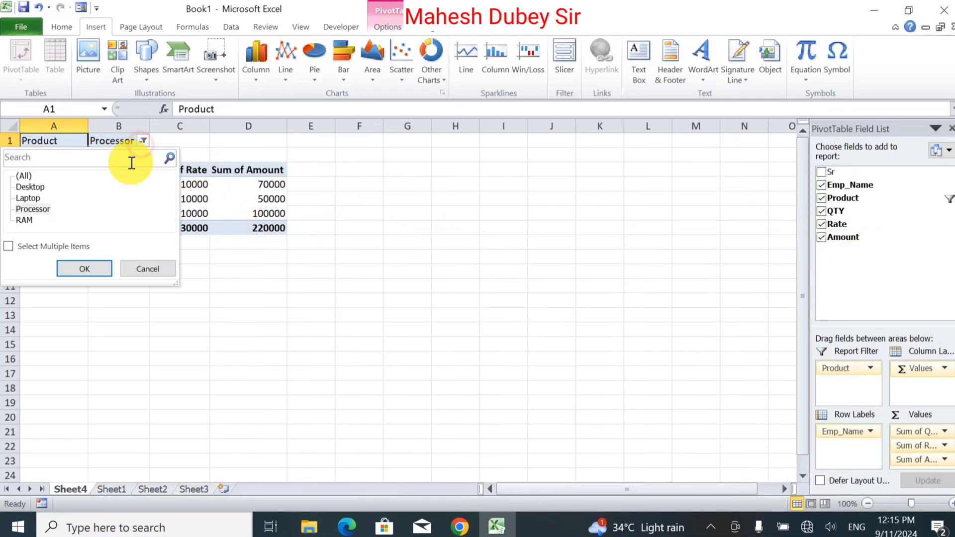
pyautogui.click(23, 177)
pyautogui.click(69, 266)
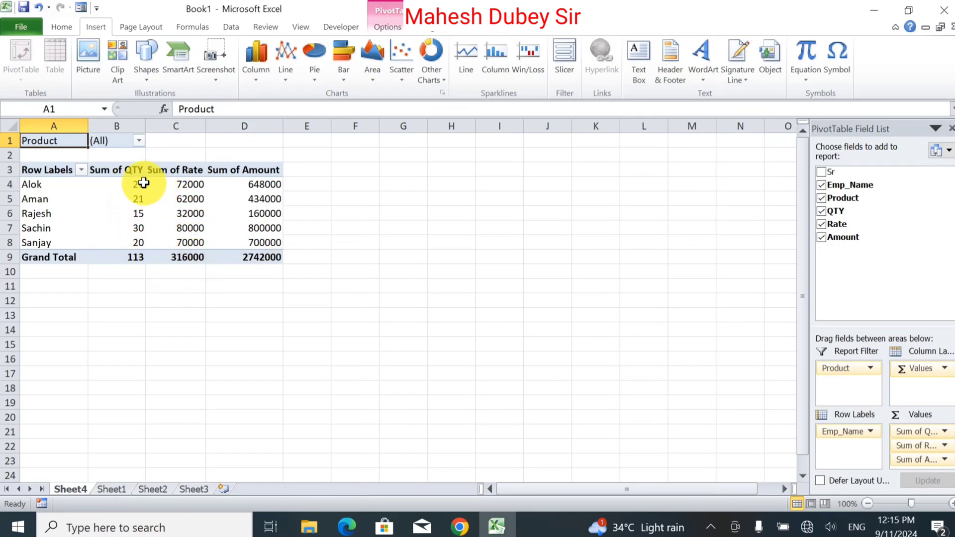
# Filter the PivotTable by RAM and examine the quantity, rate and amount of each listed employee.
pyautogui.click(139, 141)
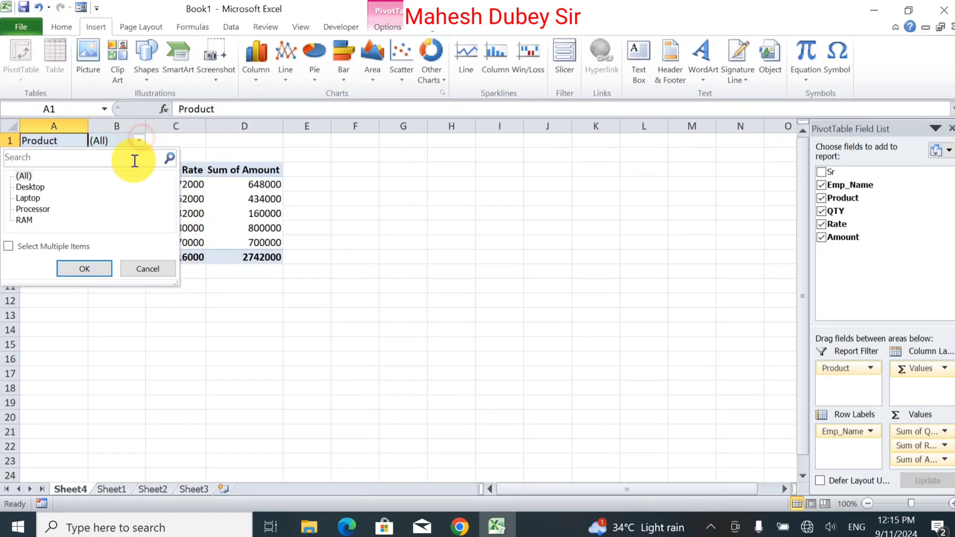
pyautogui.click(30, 222)
pyautogui.click(79, 269)
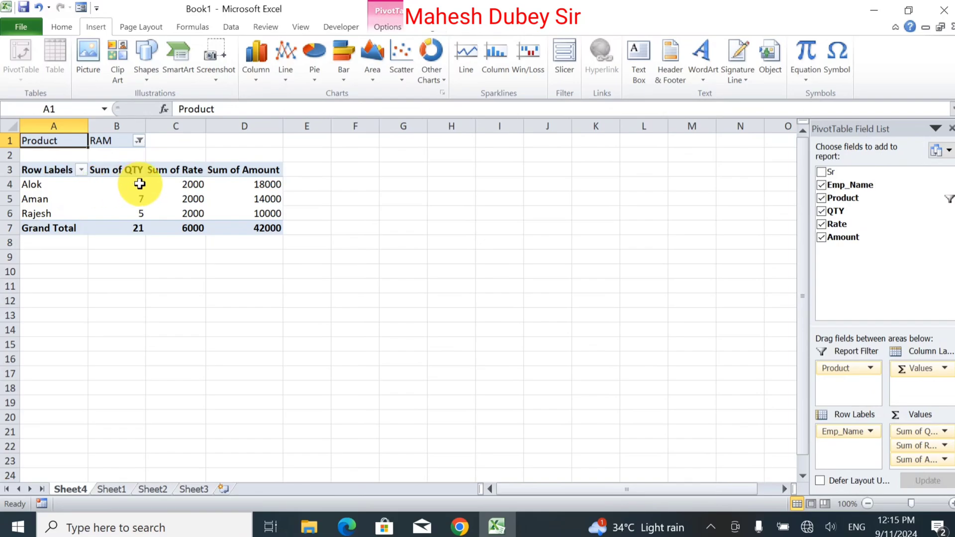
pyautogui.moveTo(140, 184)
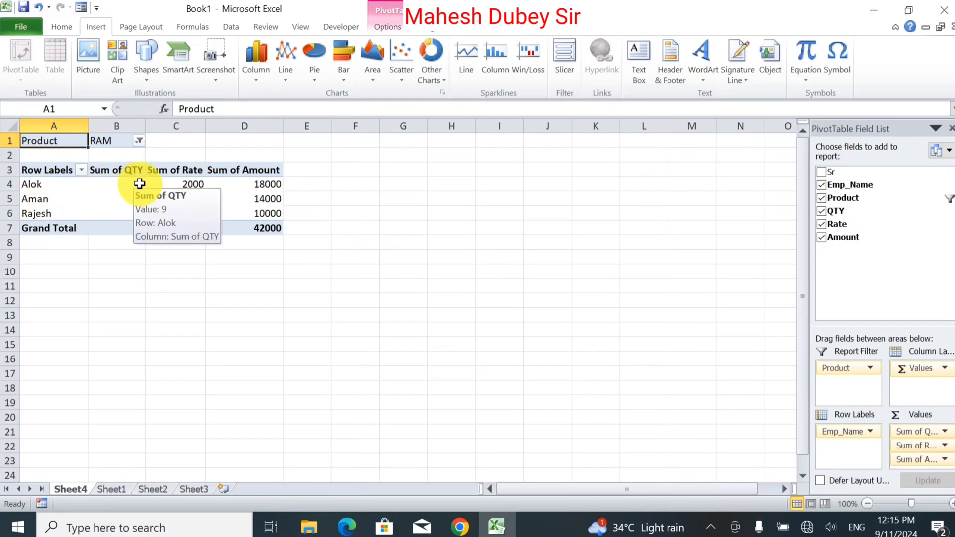
pyautogui.click(188, 185)
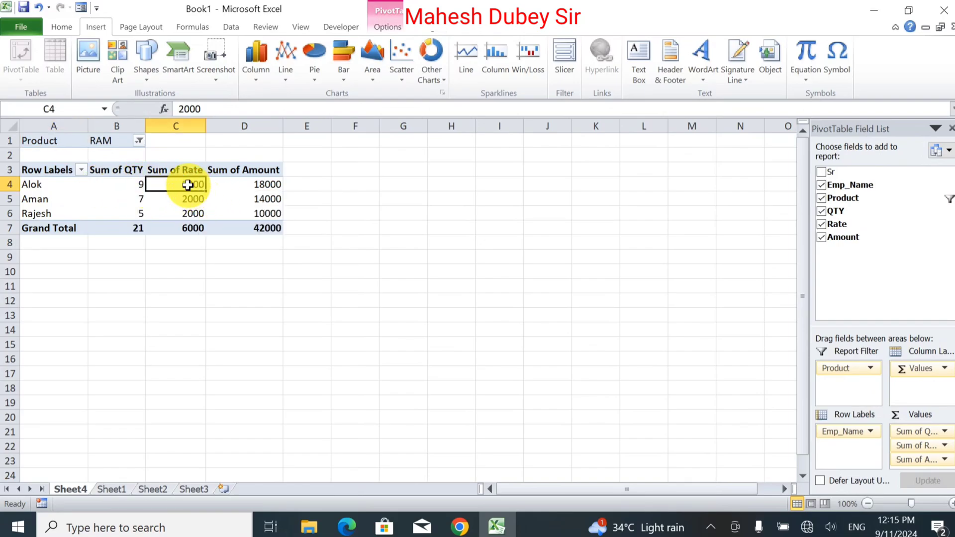
pyautogui.click(264, 184)
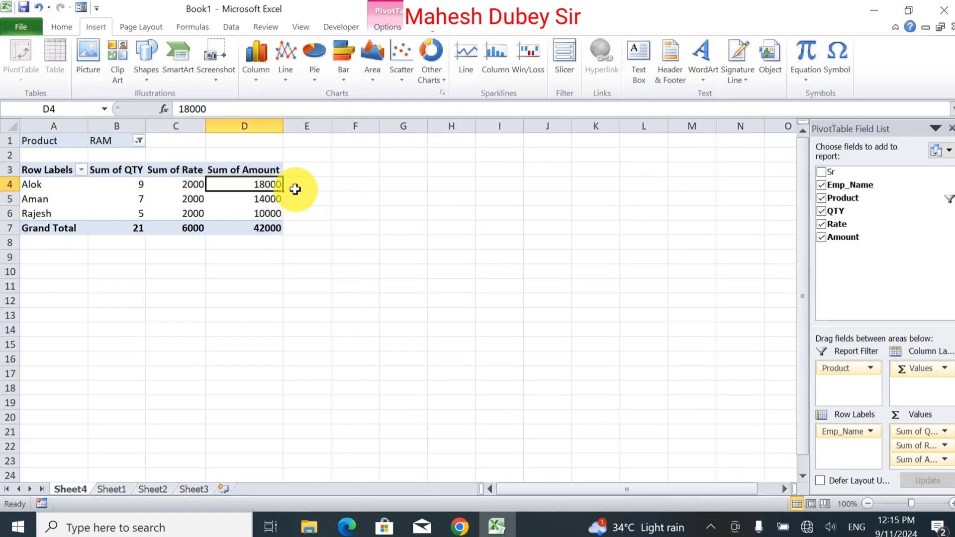
pyautogui.click(24, 199)
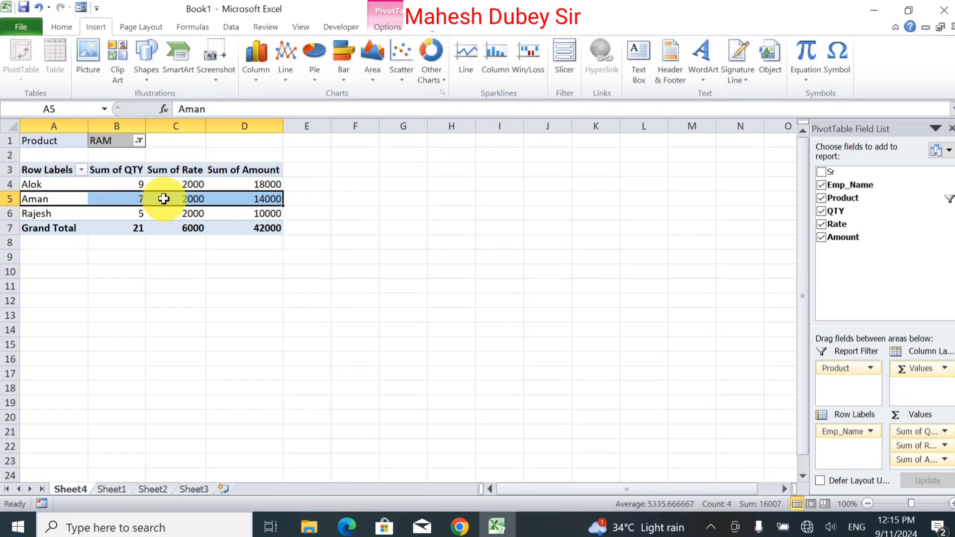
pyautogui.click(38, 212)
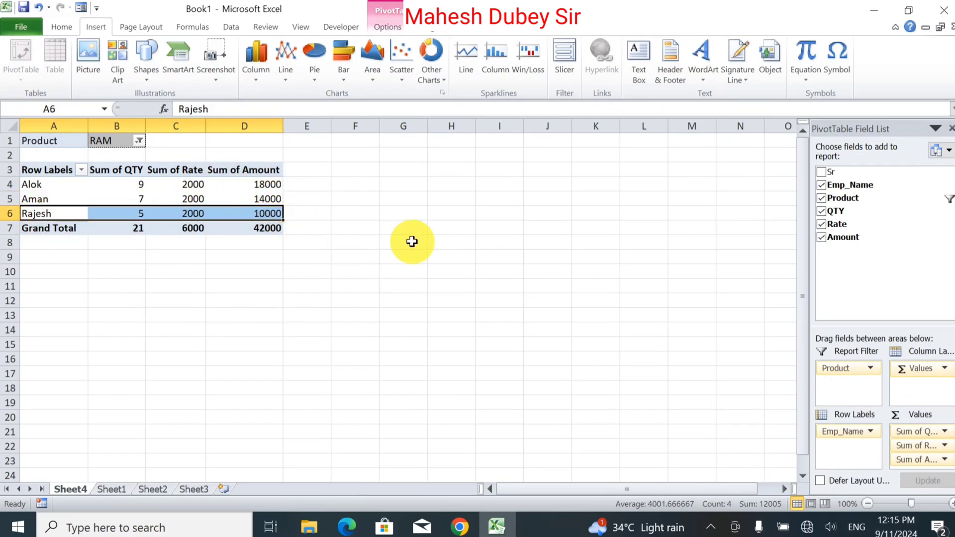
# Reset the Product filter to (All), then bring back the PivotTable's field list and hide it again.
pyautogui.click(138, 141)
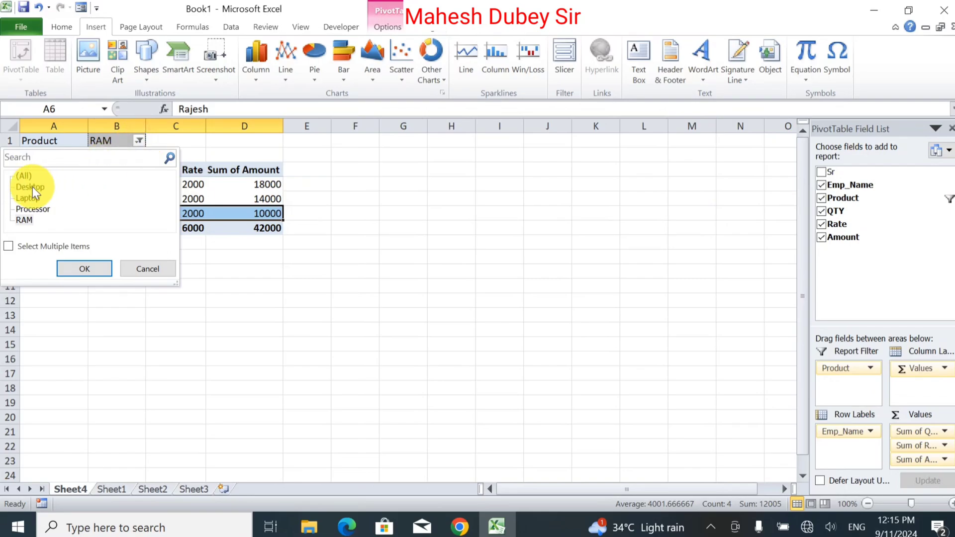
pyautogui.click(84, 268)
pyautogui.click(433, 199)
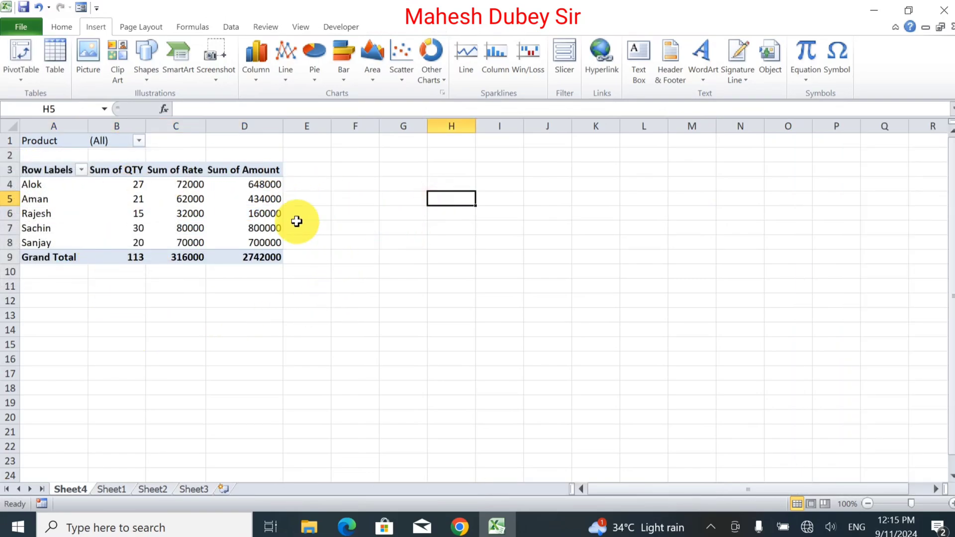
pyautogui.click(118, 187)
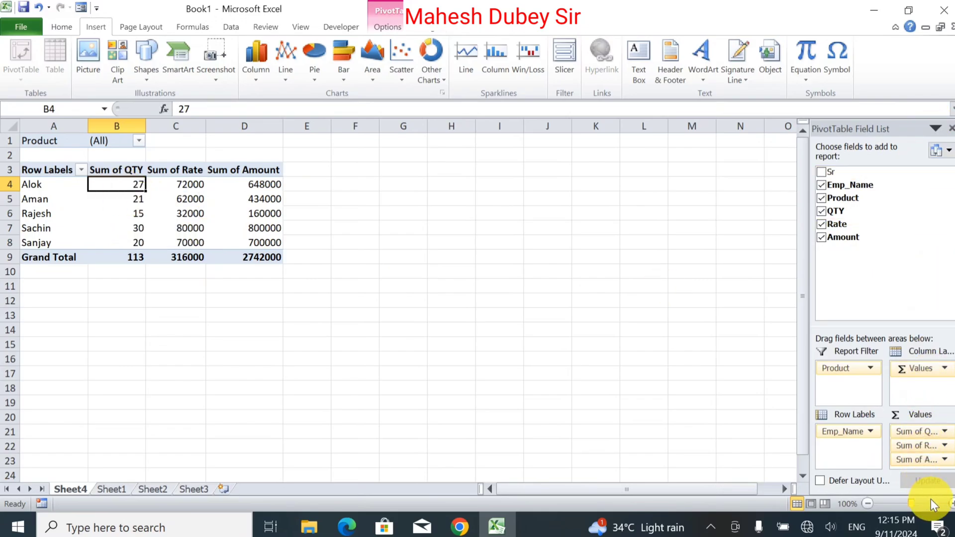
pyautogui.click(536, 258)
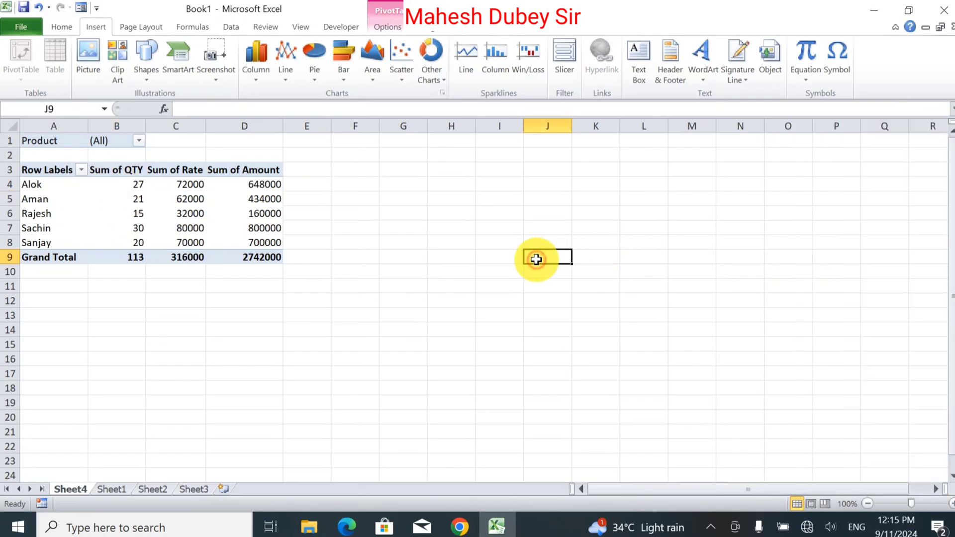
# Filter the PivotTable by Laptop to check its figures, then set the Product filter to Desktop.
pyautogui.click(139, 141)
pyautogui.click(25, 198)
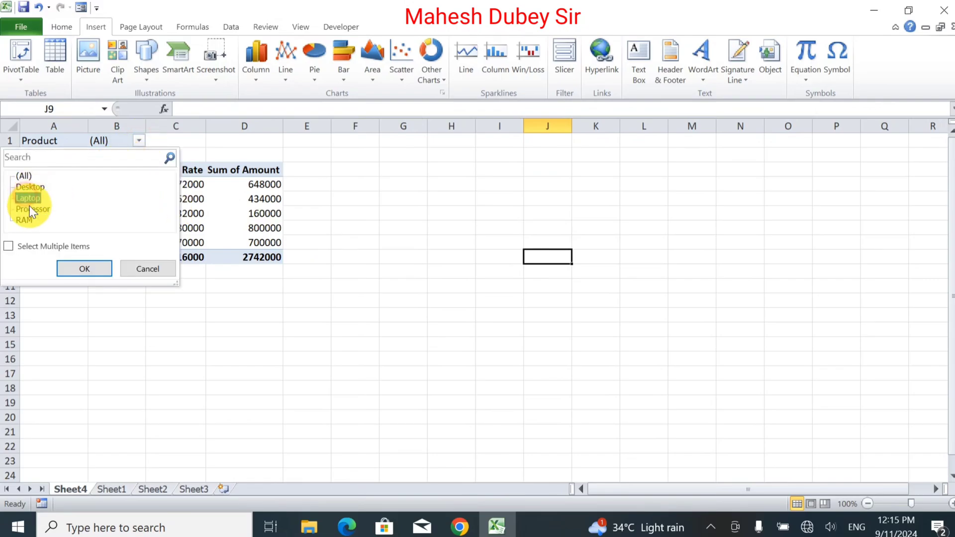
pyautogui.click(82, 269)
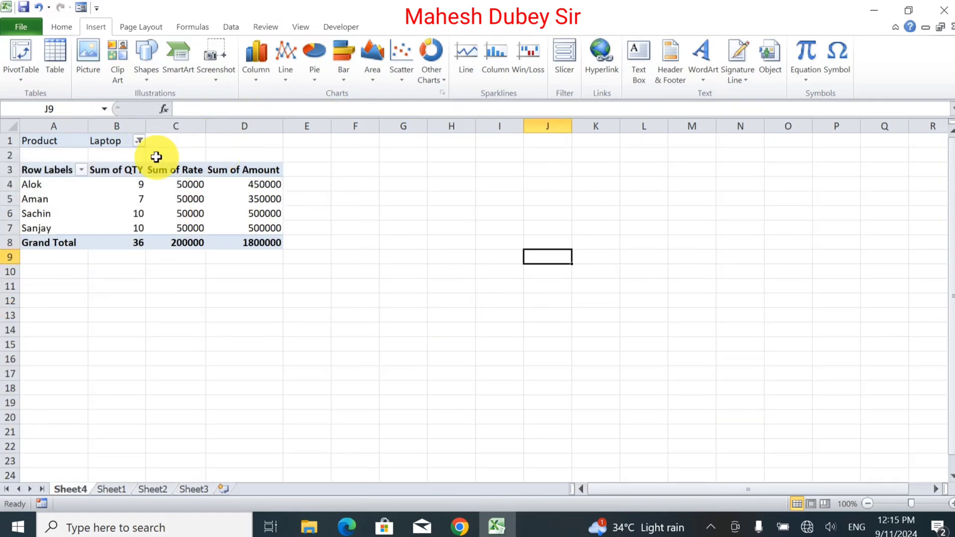
pyautogui.click(139, 141)
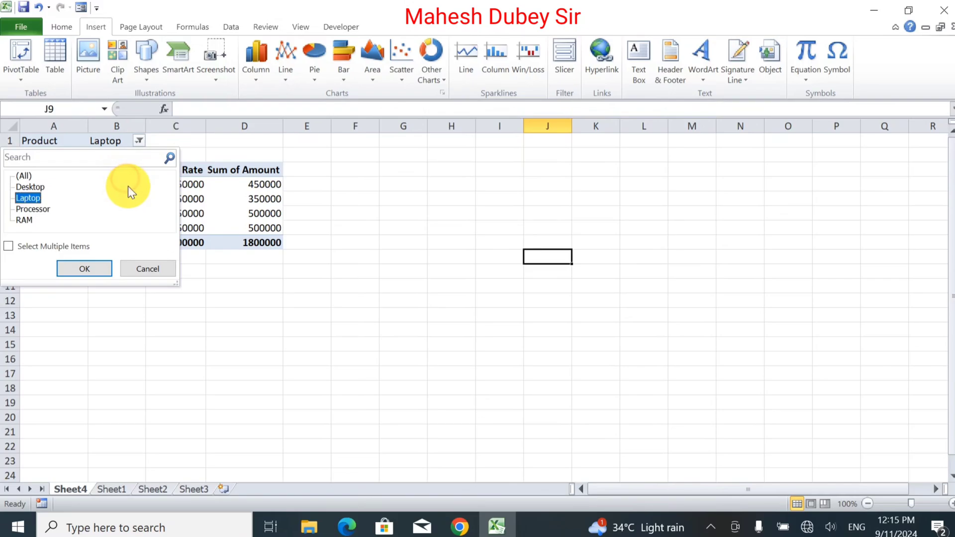
pyautogui.click(23, 187)
pyautogui.click(89, 268)
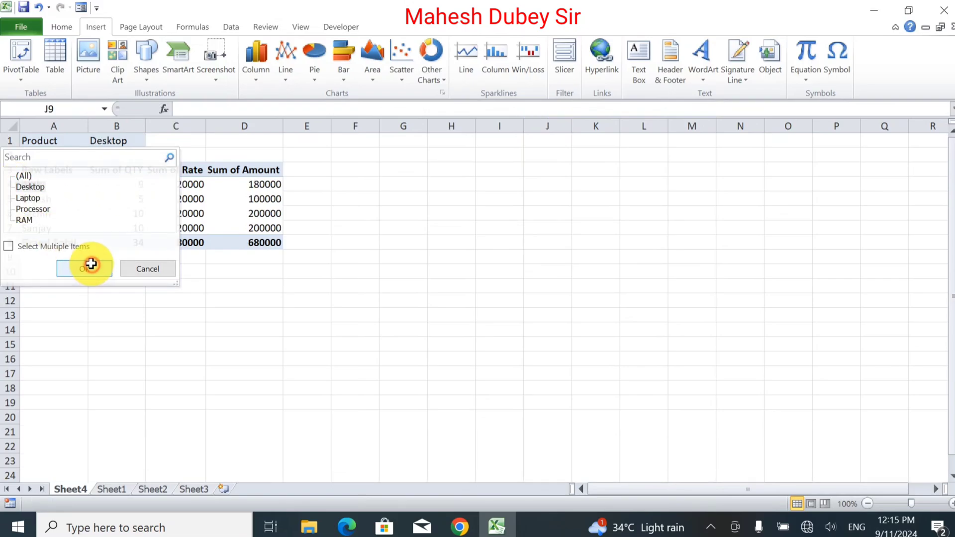
pyautogui.click(466, 229)
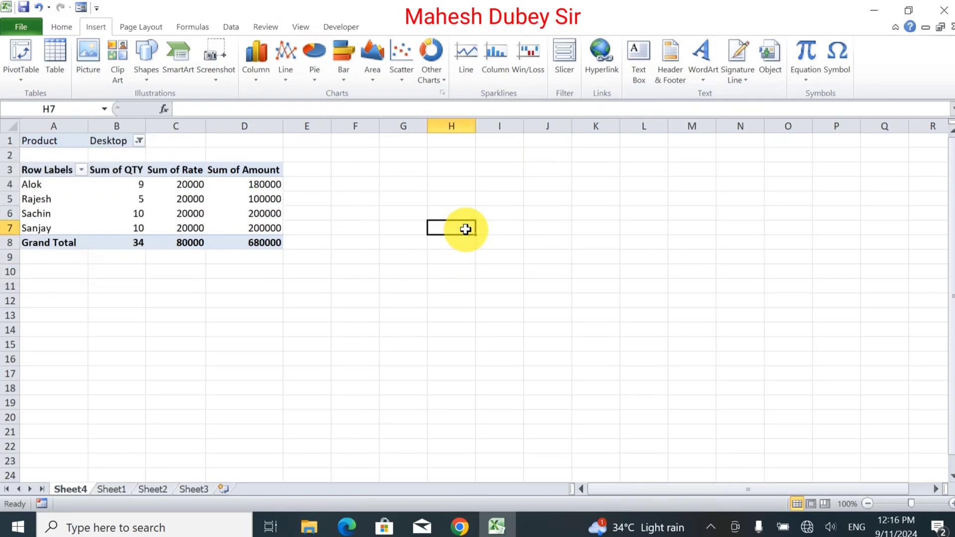